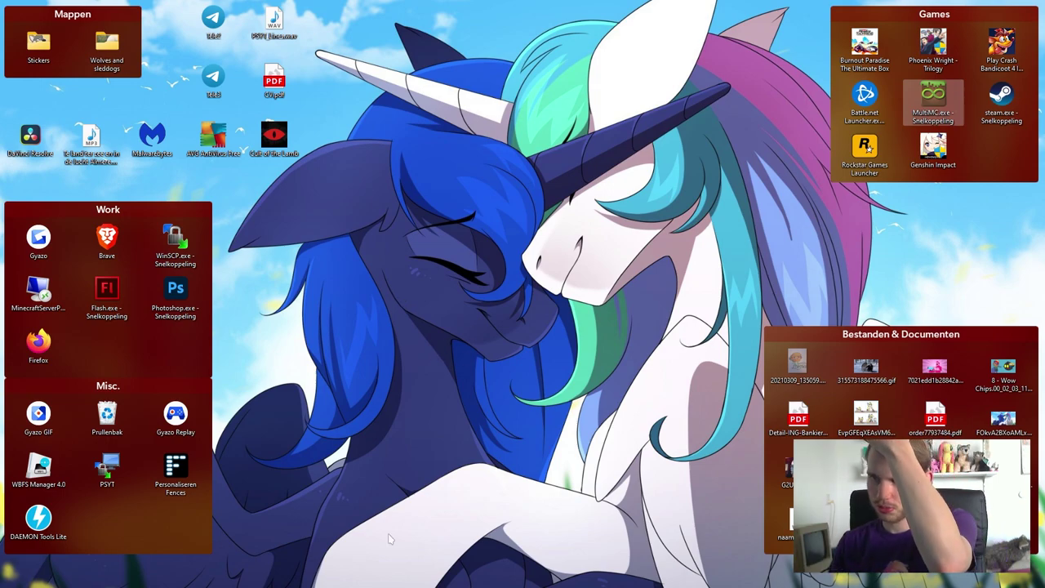
Open the Windows system information and highlight the installed edition in the Windows specifications.
mouse_move(377, 584)
right_click(403, 575)
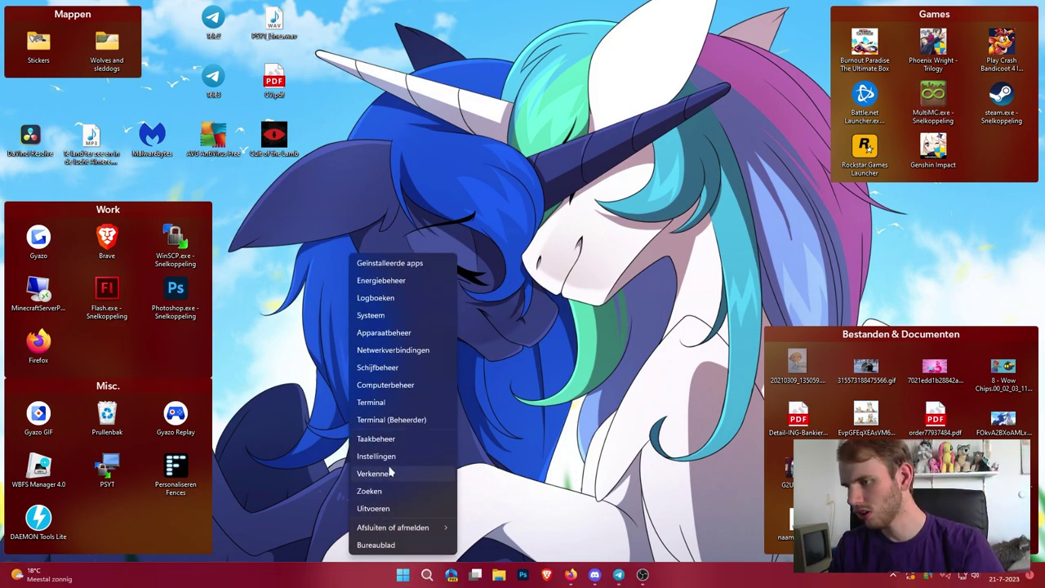
left_click(384, 315)
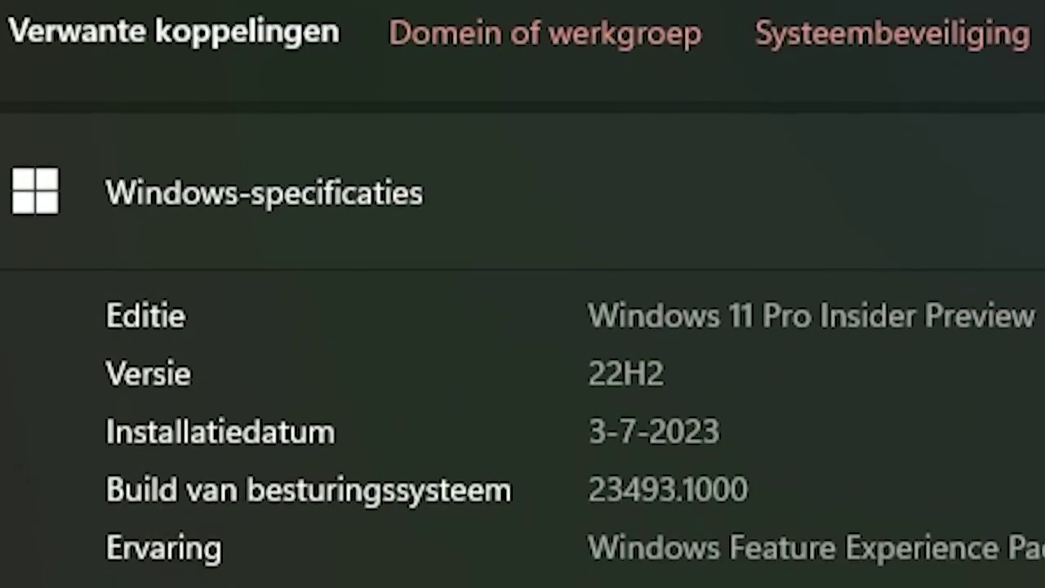
left_click_drag(1037, 315, 556, 316)
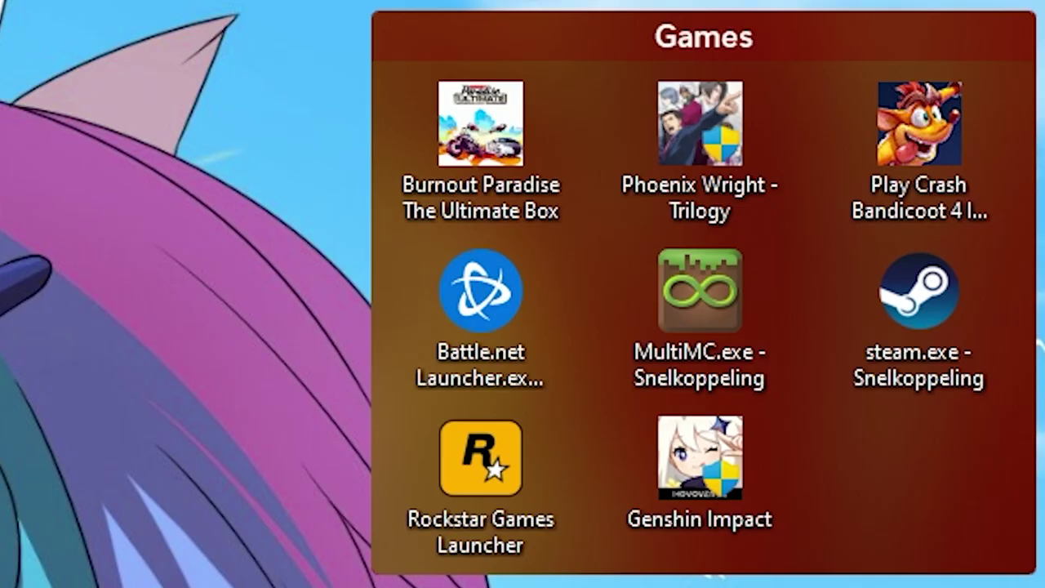
Switch to Steam and open the RollerCoaster Tycoon: Deluxe page in the game library.
double_click(946, 299)
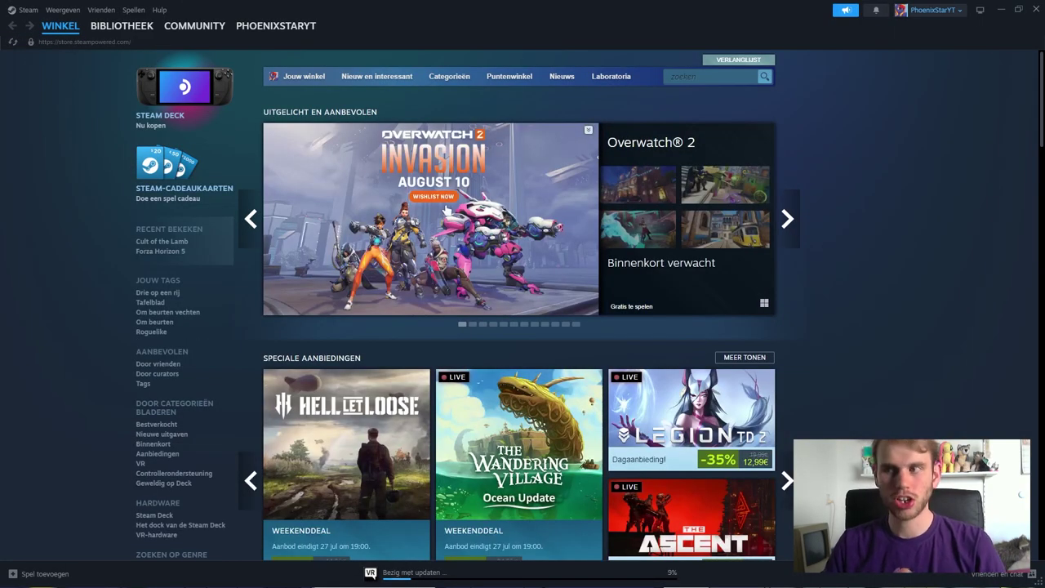
mouse_move(446, 210)
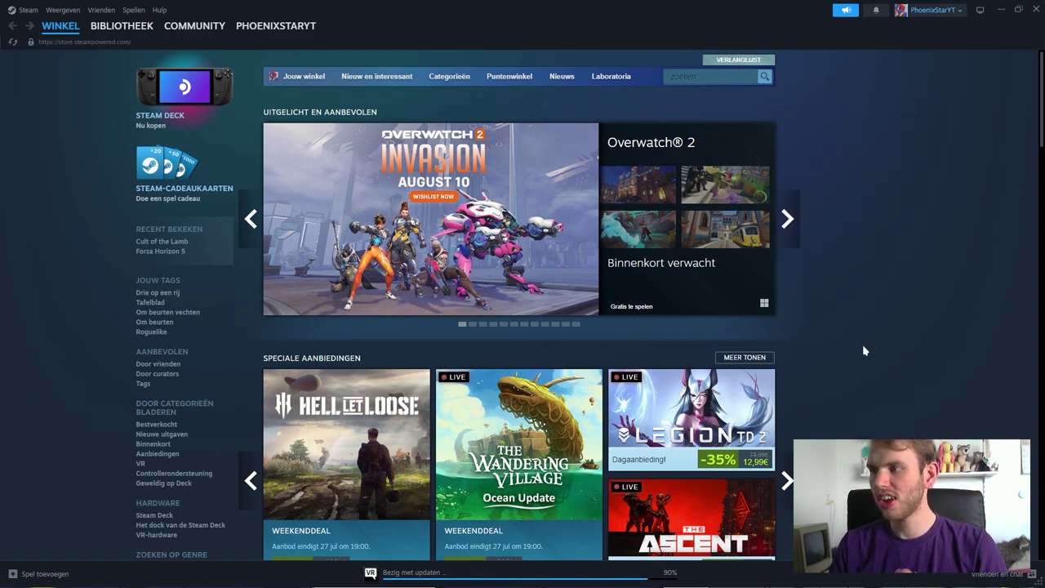
left_click(110, 31)
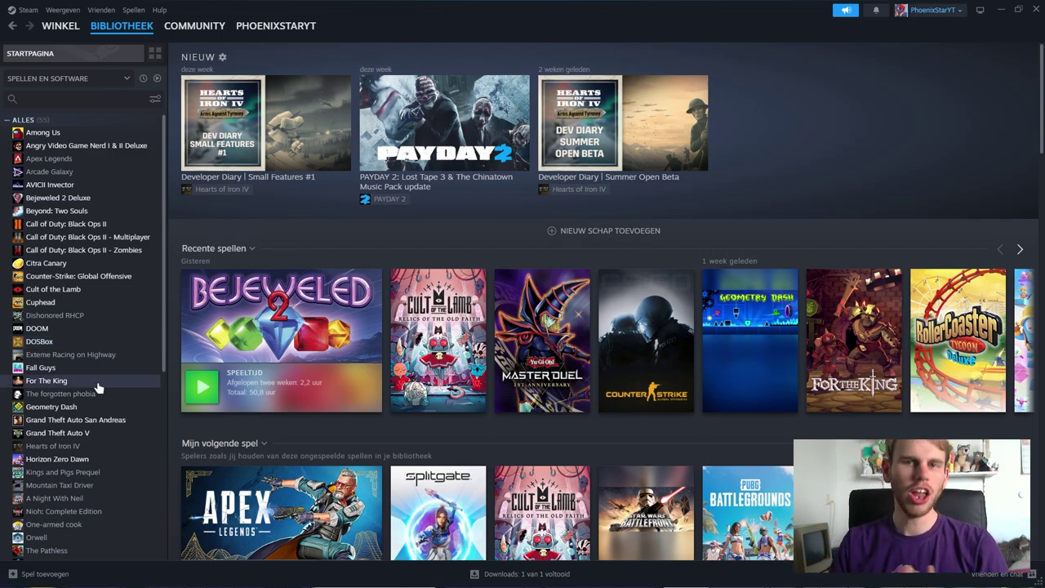
scroll(98, 392, "down", 5)
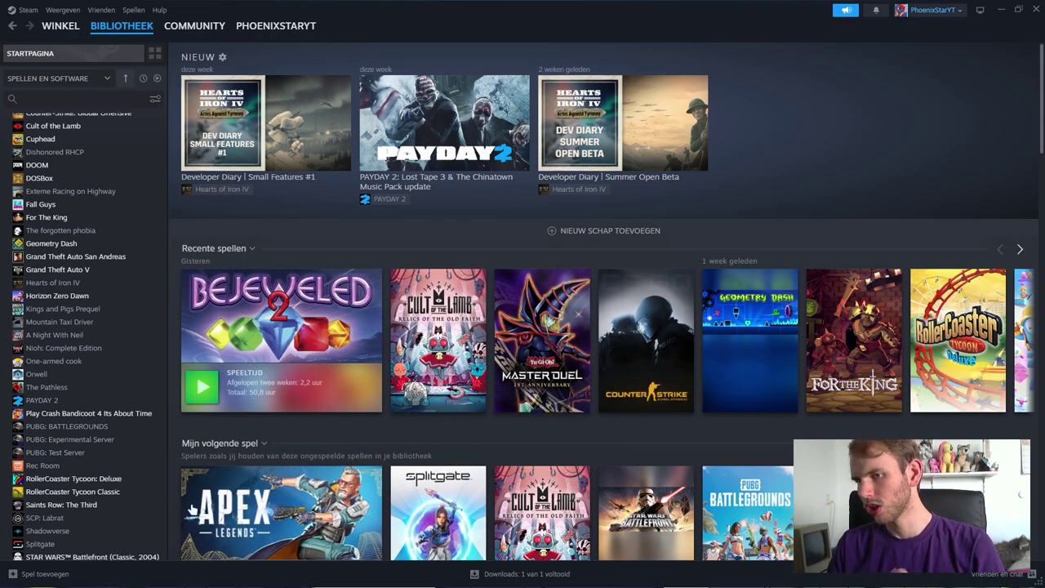
left_click(89, 483)
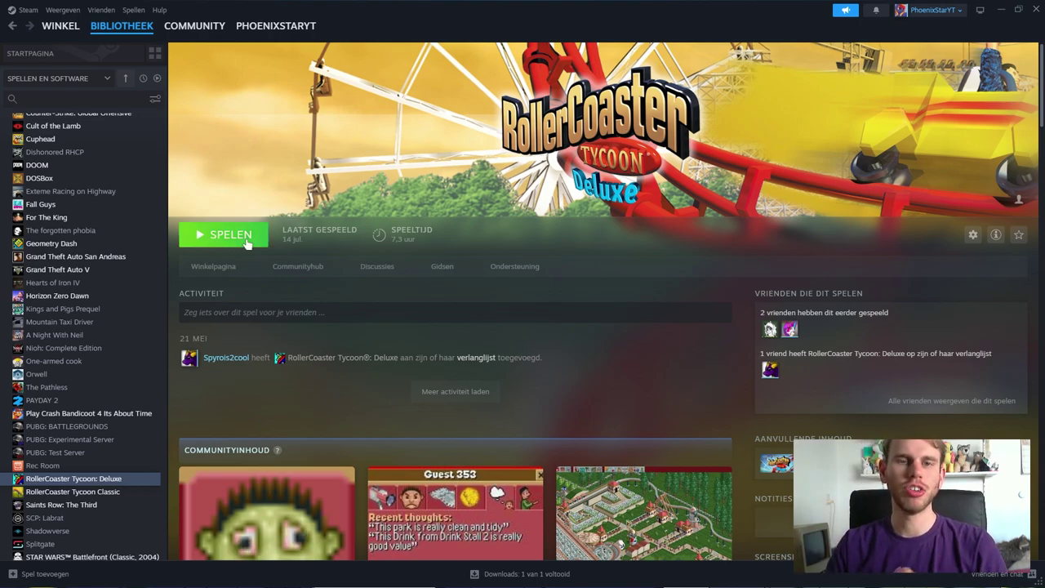
Search the Steam store for "humongous entertainment".
left_click(61, 25)
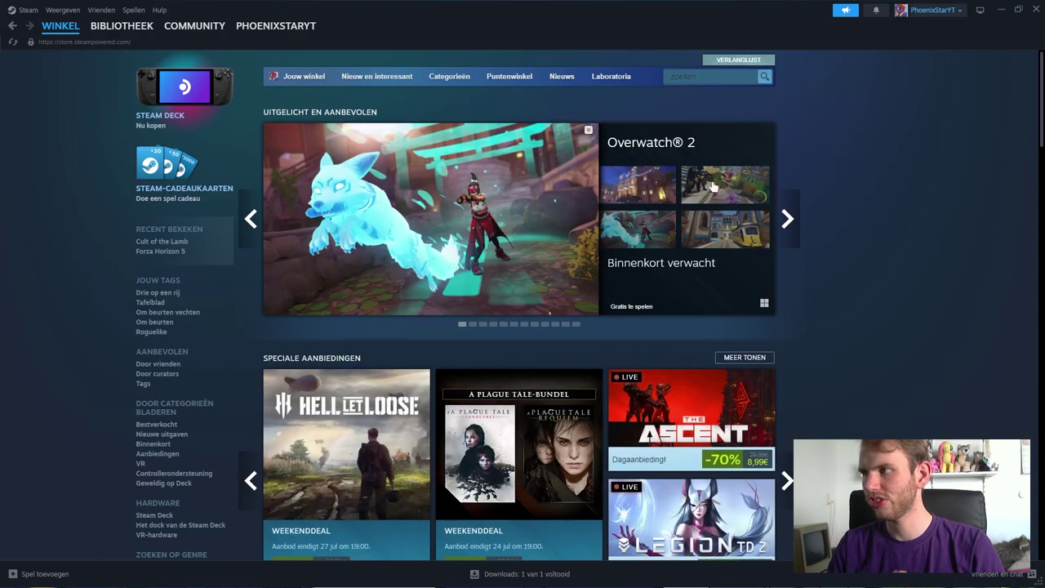
left_click(711, 78)
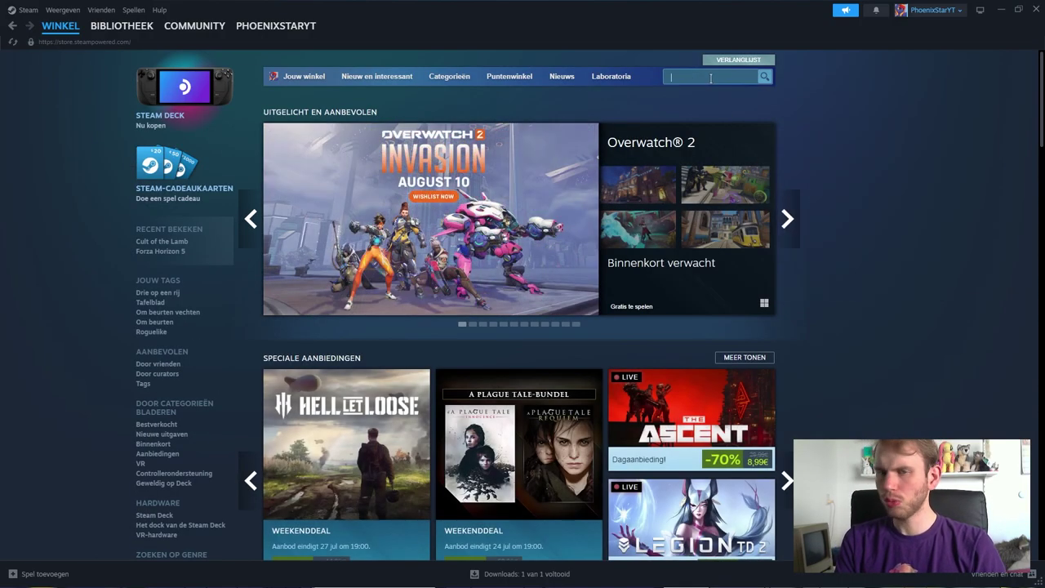
type("hum")
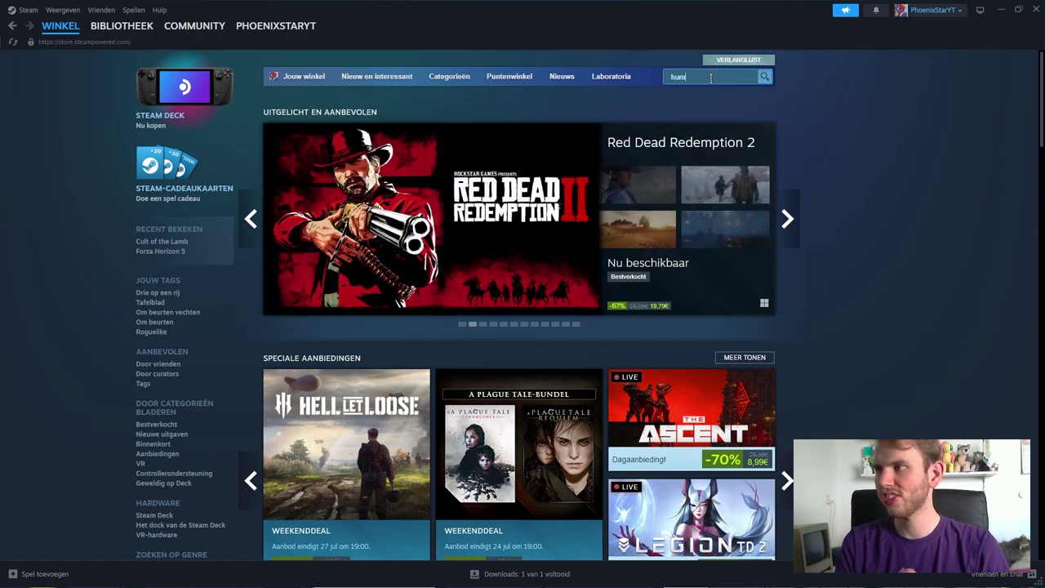
type("ongous")
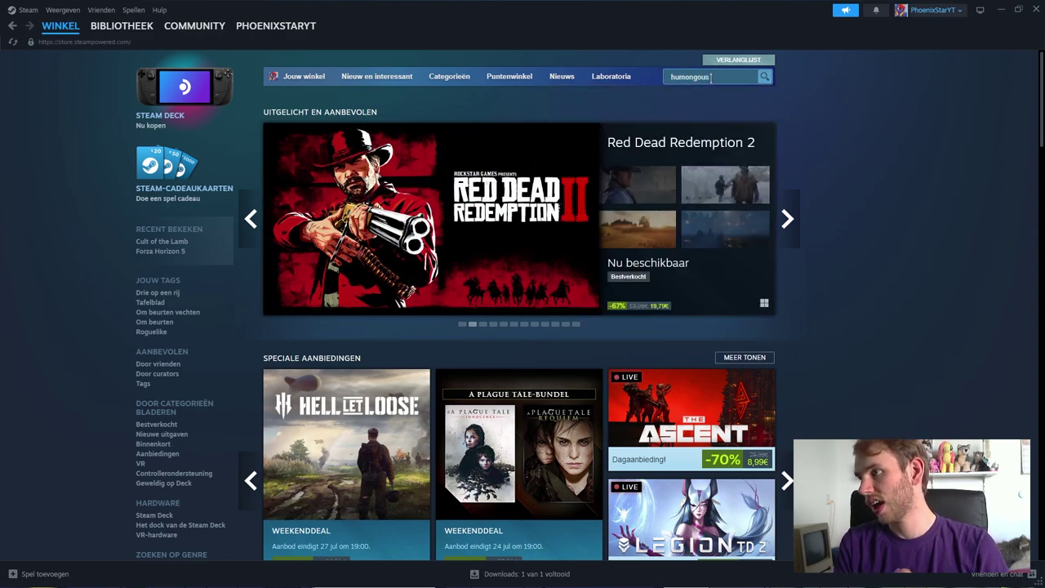
type(" entertainment")
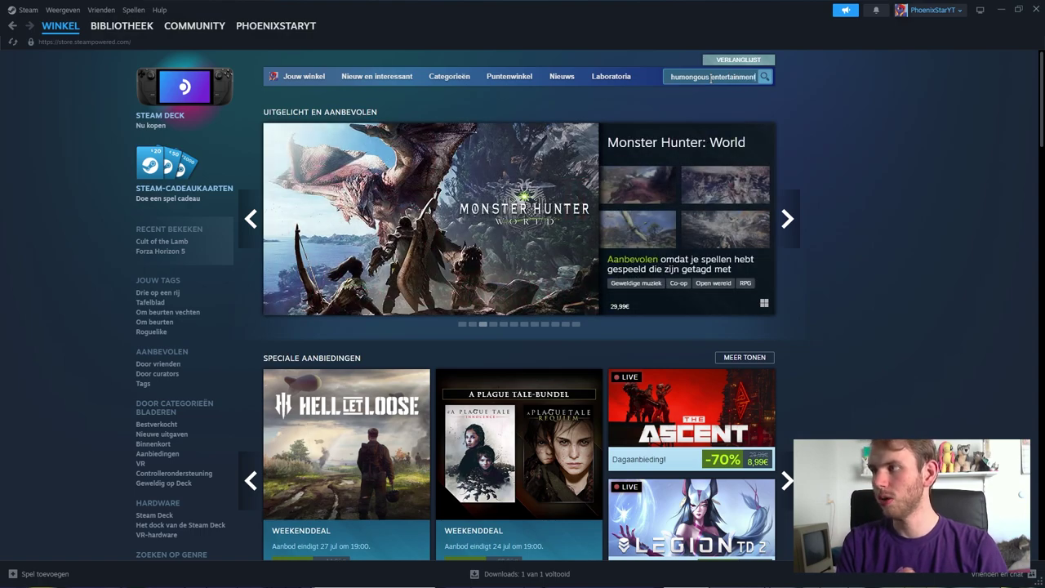
key("Return")
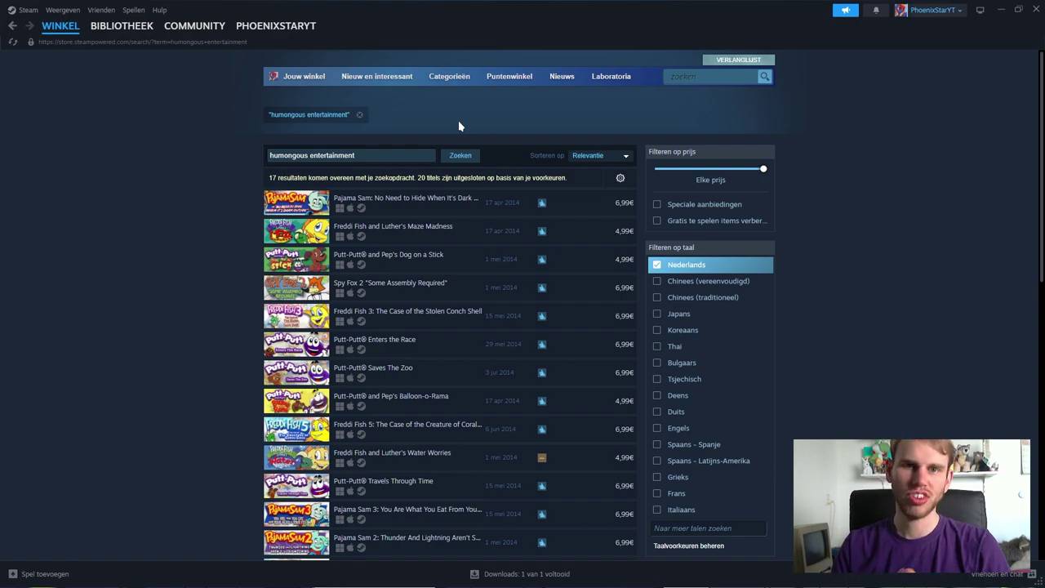
Open the store page of Pajama Sam: No Need to Hide When It's Dark Outside and examine its screenshots and release date.
left_click(478, 200)
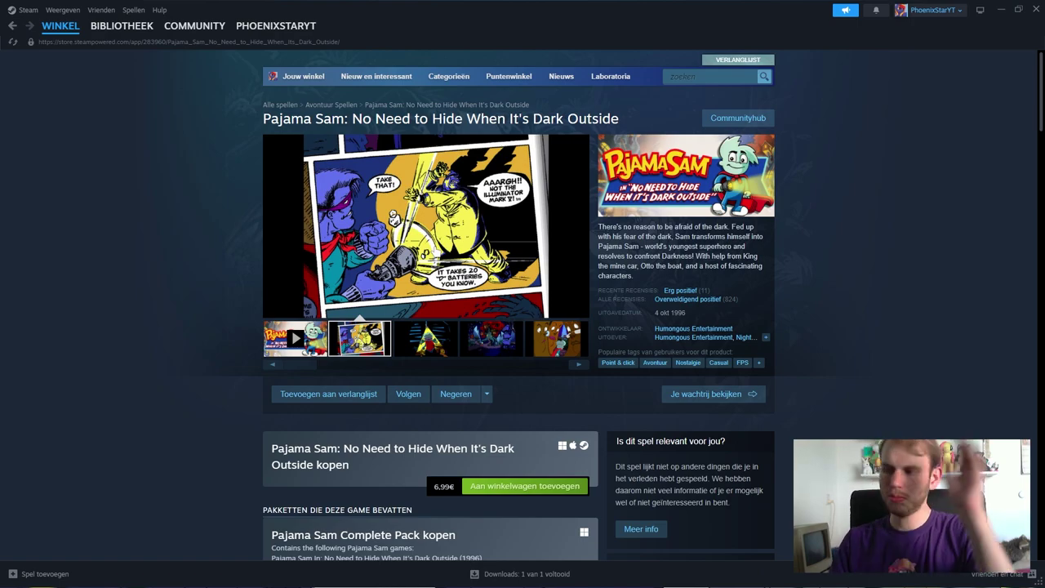
left_click(433, 334)
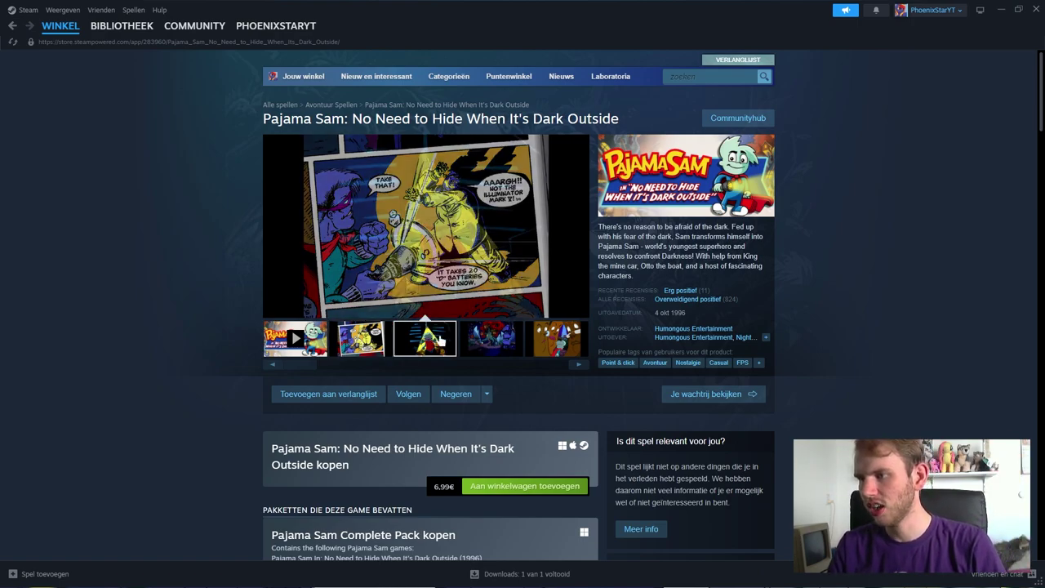
left_click(519, 343)
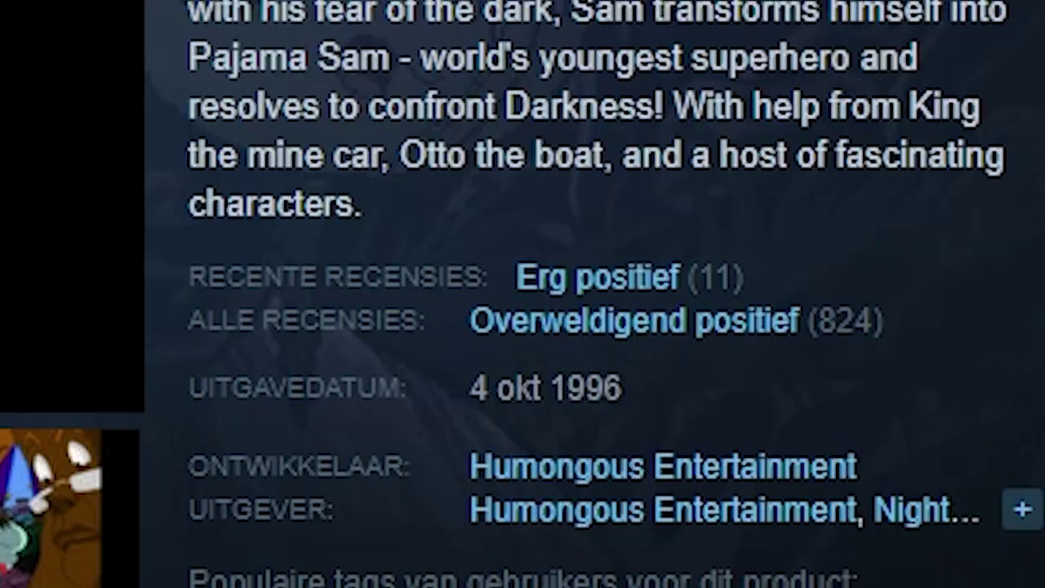
left_click_drag(623, 390, 187, 416)
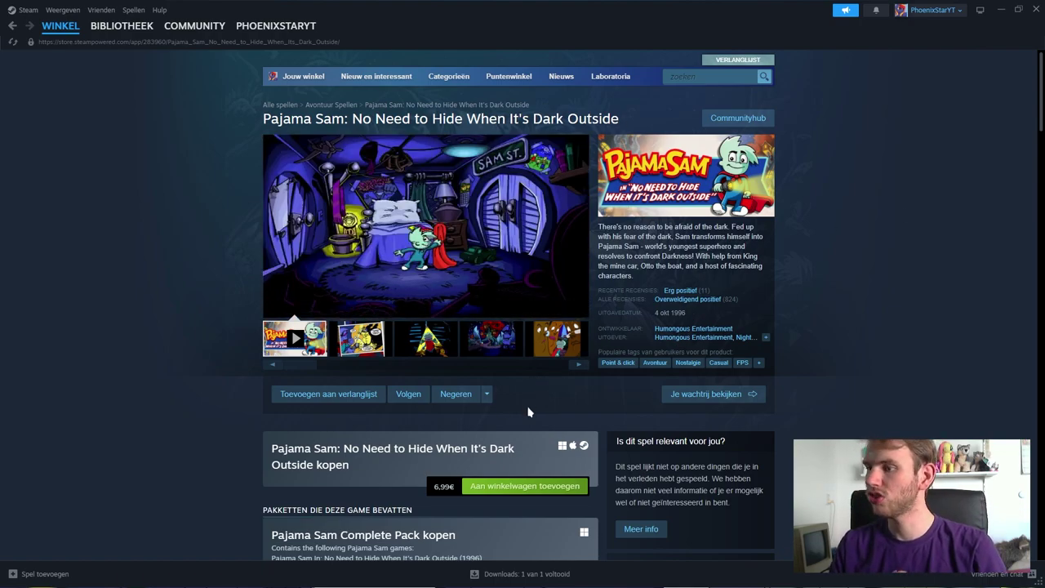
Check the purchase price of the single Pajama Sam game in its buying section.
scroll(588, 392, "down", 2)
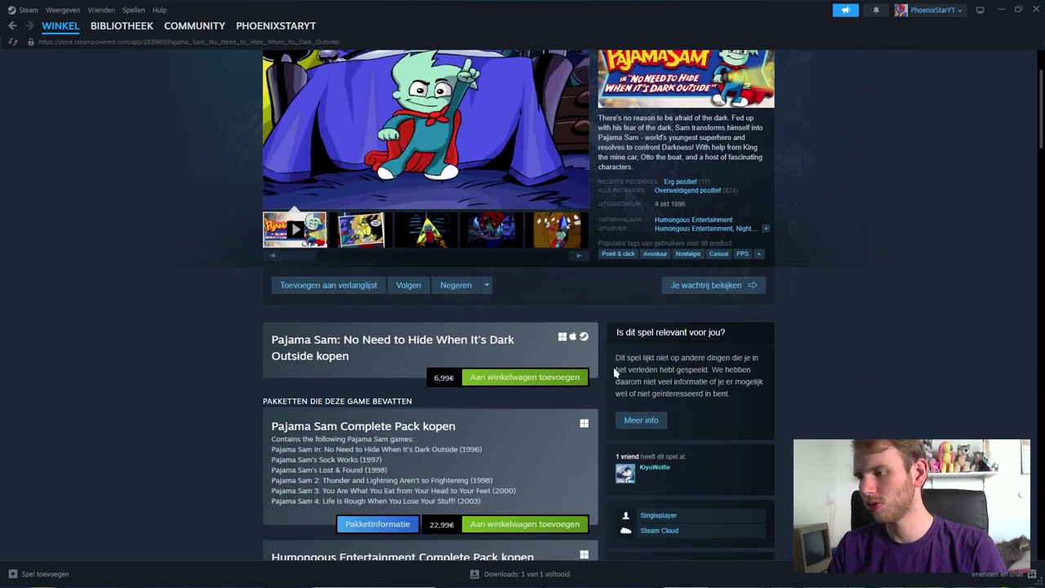
double_click(451, 379)
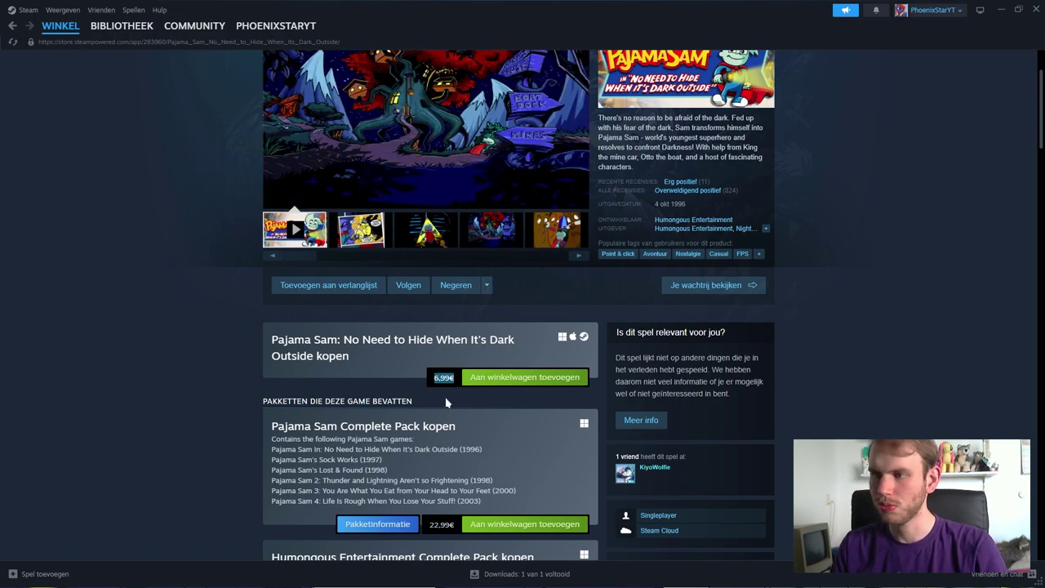
left_click(448, 402)
mouse_move(585, 176)
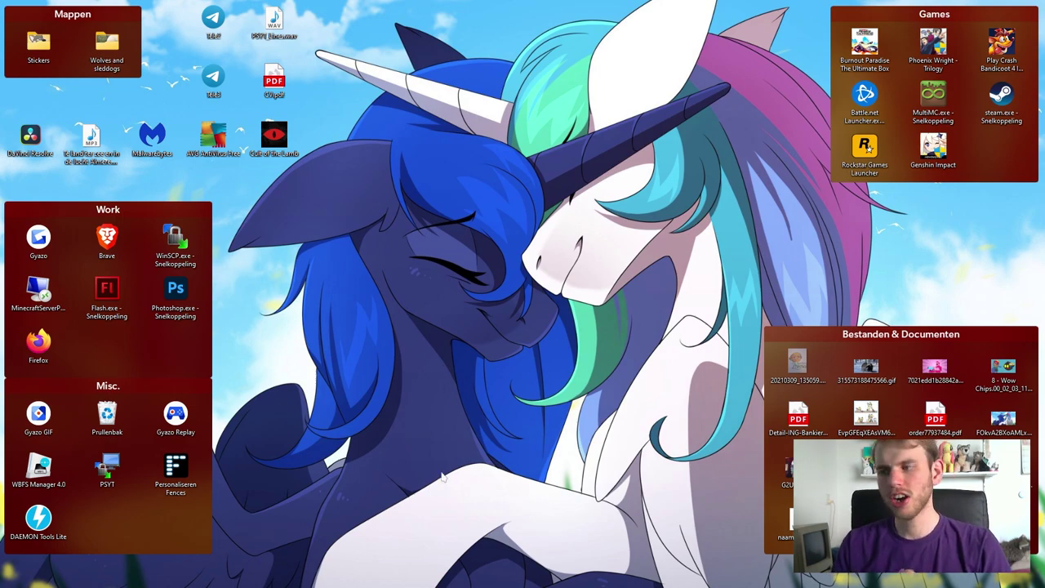
Switch to VMware Workstation and power on the Windows XP Professional virtual machine.
mouse_move(445, 585)
left_click(401, 578)
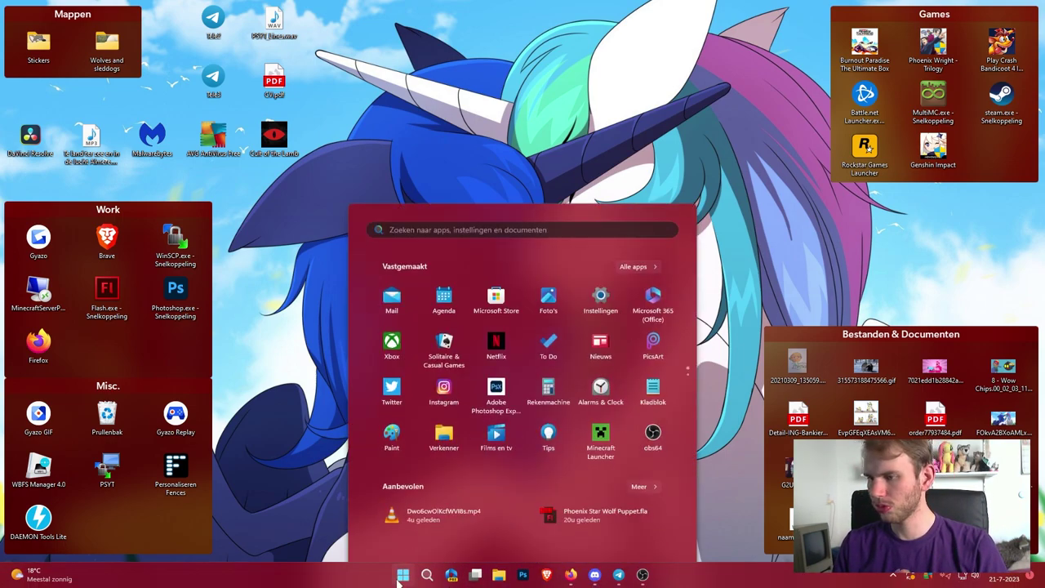
type("vmware")
key("Return")
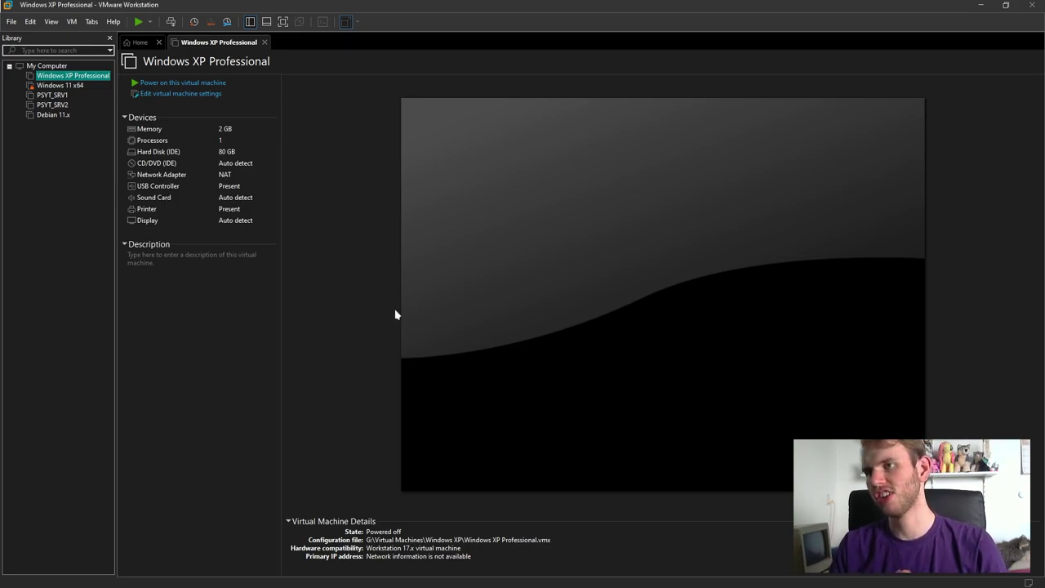
left_click(212, 259)
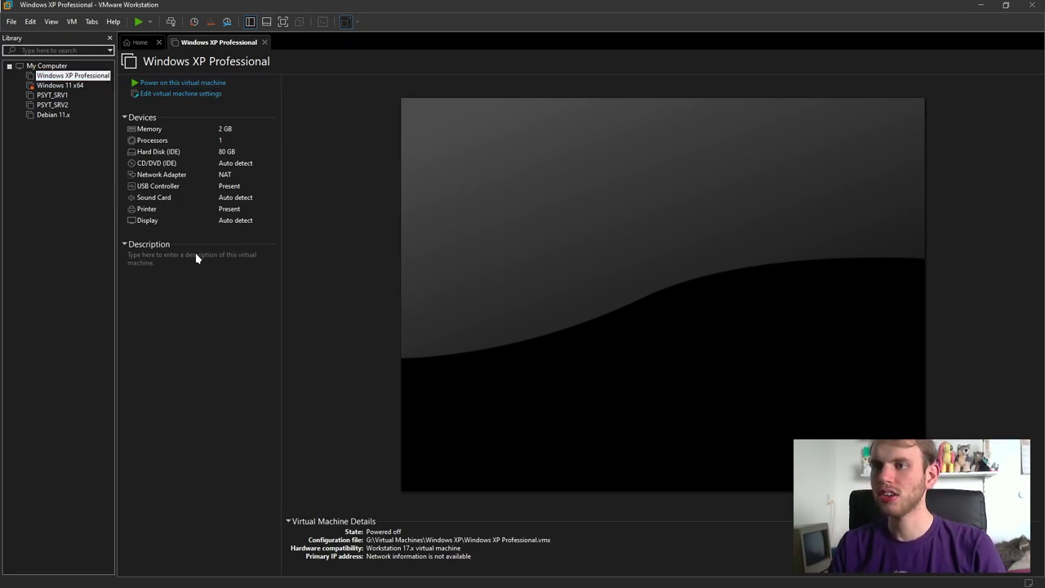
key("ctrl+b")
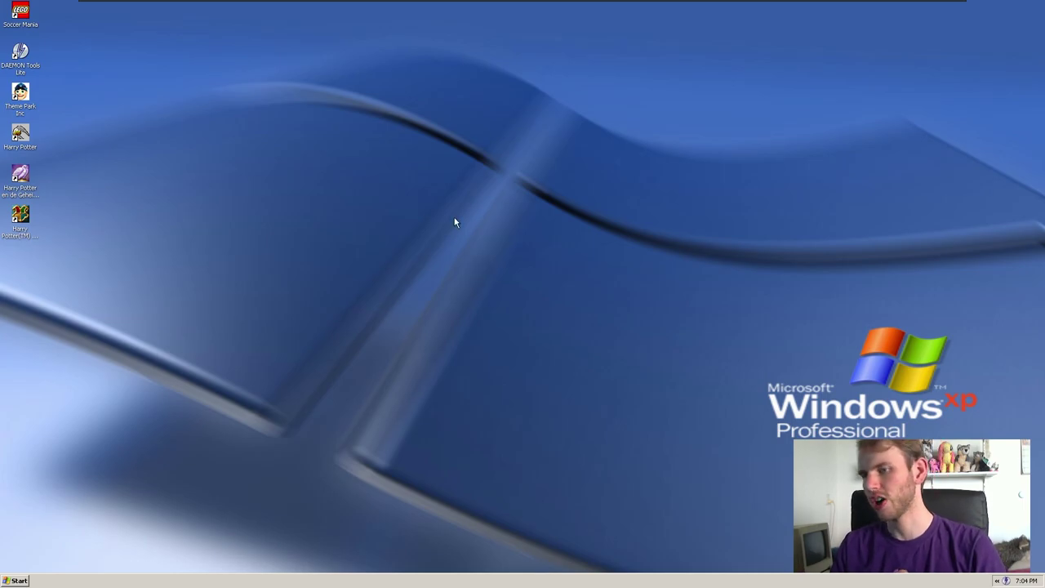
View the drives and network shares in My Computer inside the Windows XP machine, and close the window.
key("super")
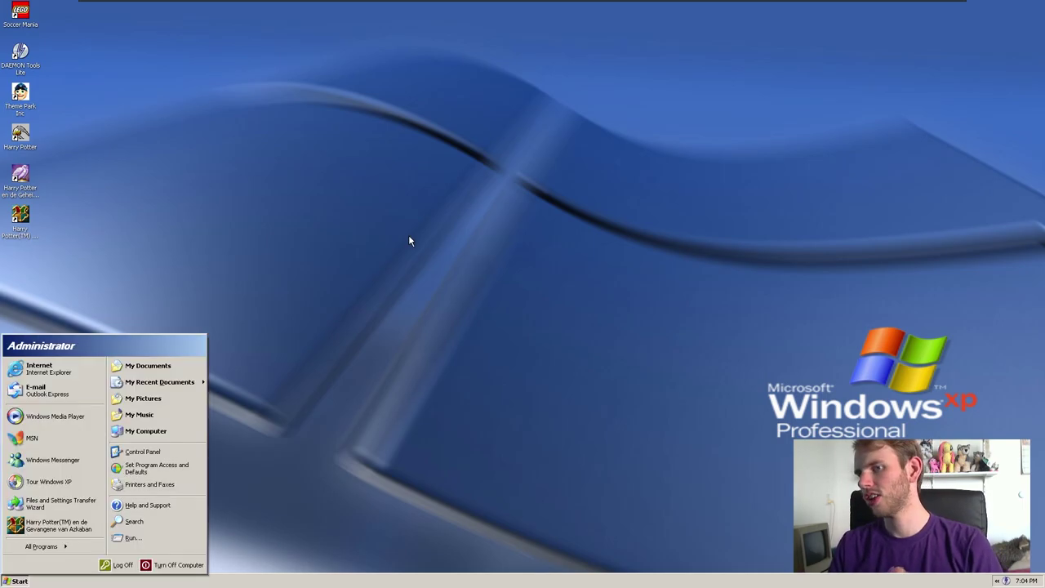
left_click(141, 432)
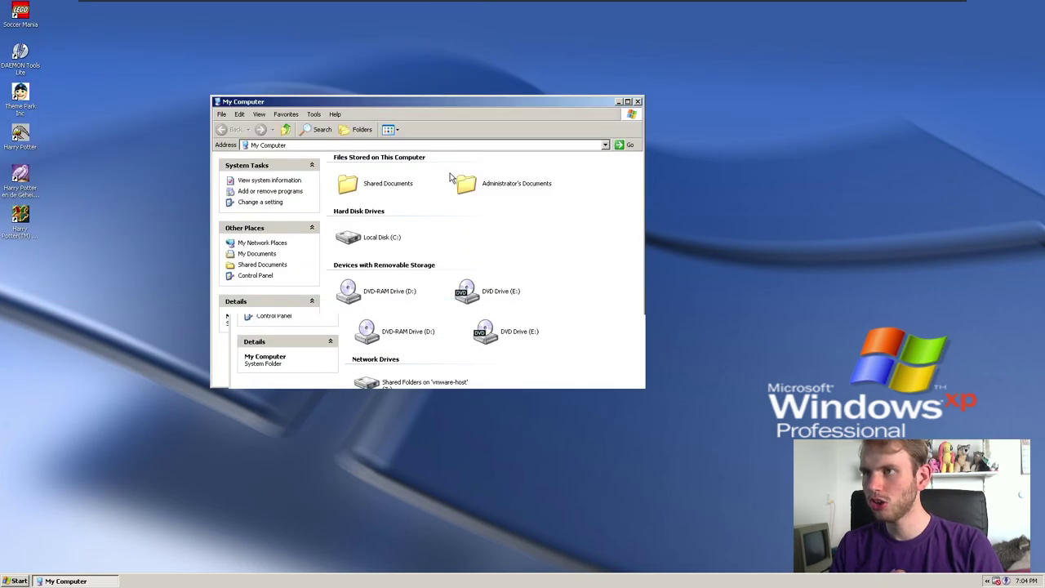
left_click_drag(450, 178, 406, 50)
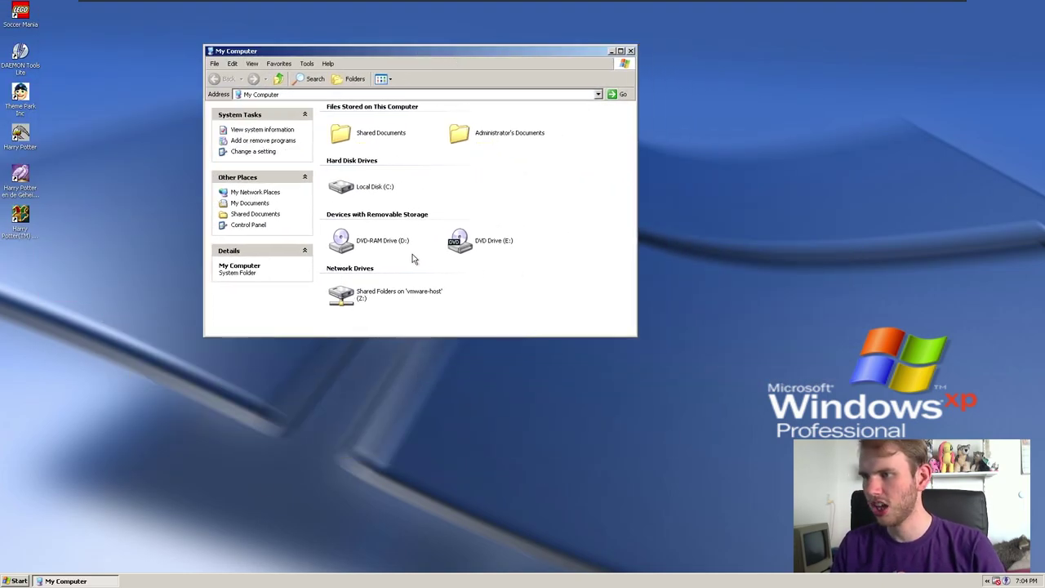
left_click(612, 51)
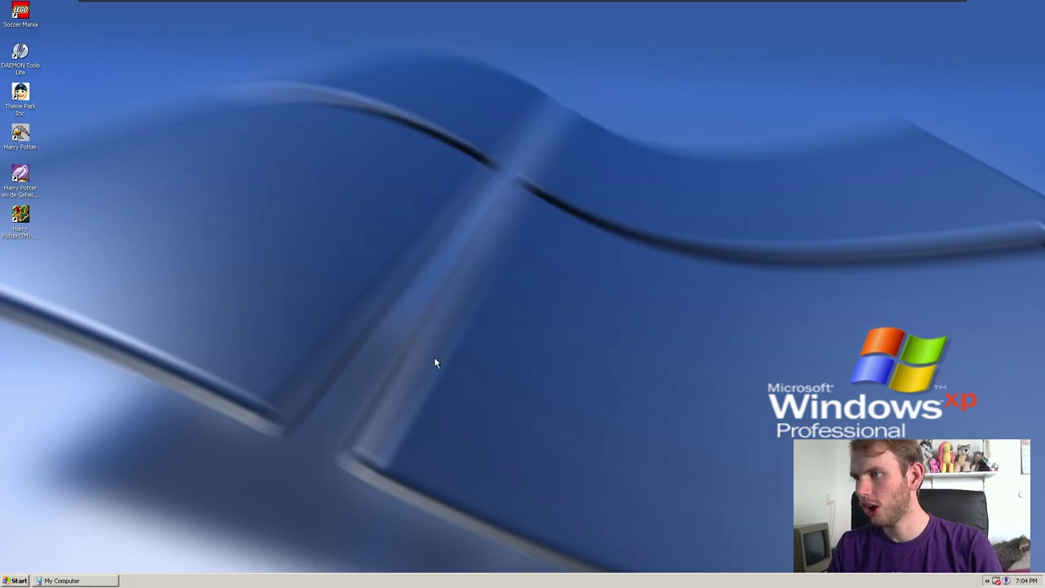
left_click(104, 578)
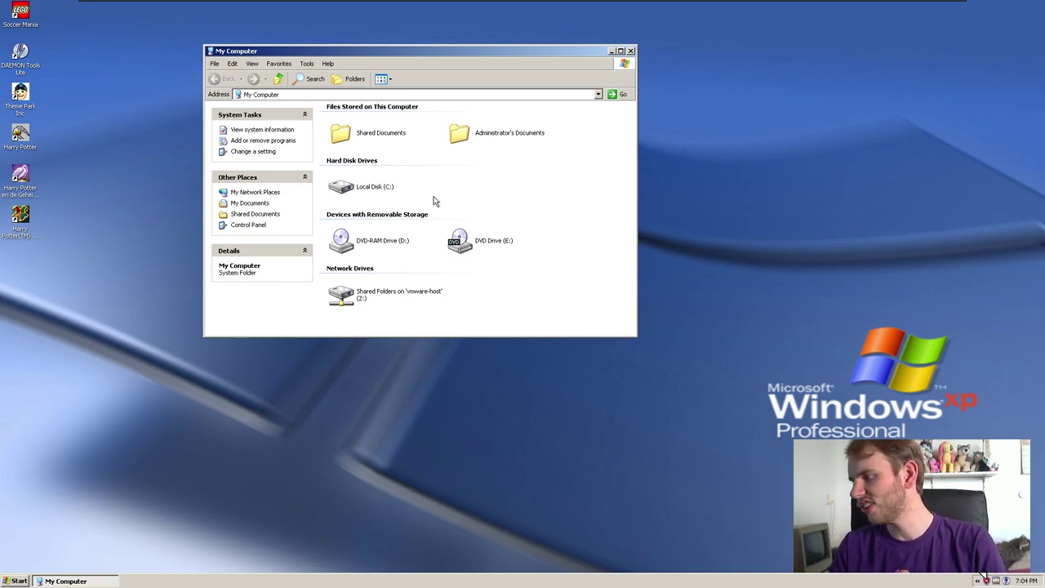
left_click(985, 575)
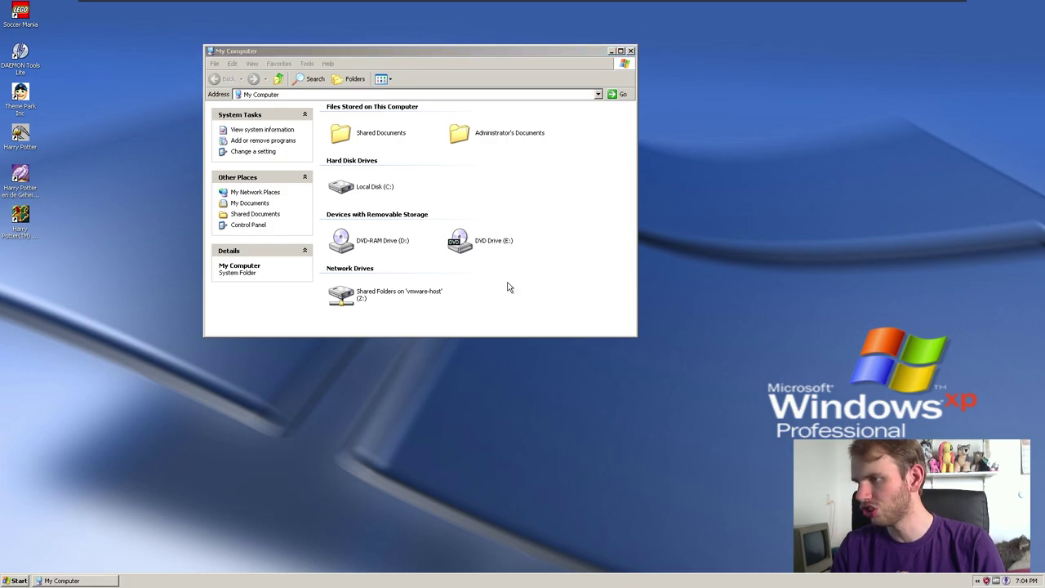
left_click(630, 50)
Examine the Shared Folders options in the Windows XP Professional virtual machine's settings, and close the settings dialog.
mouse_move(587, 2)
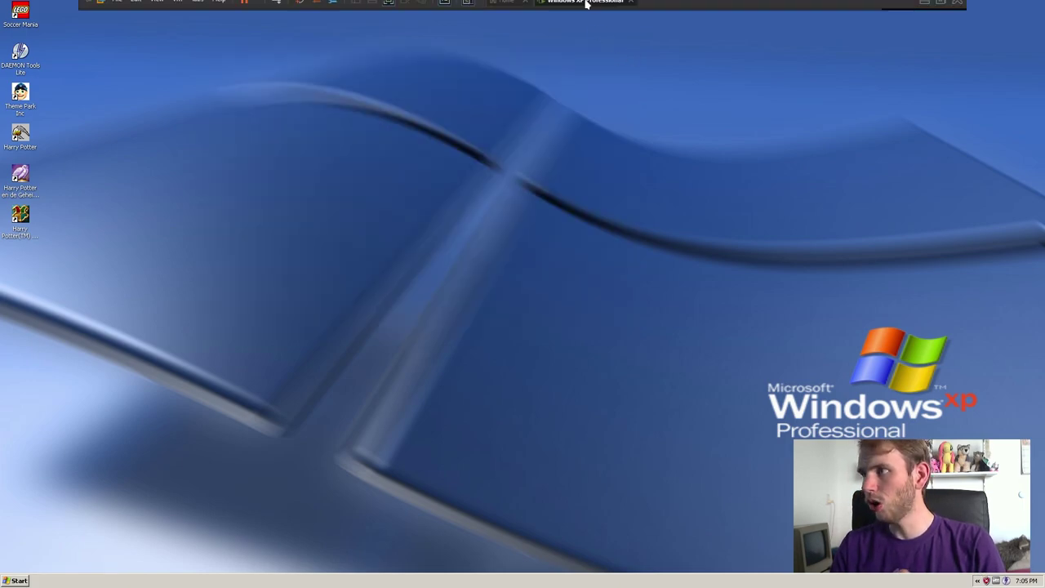
left_click(178, 8)
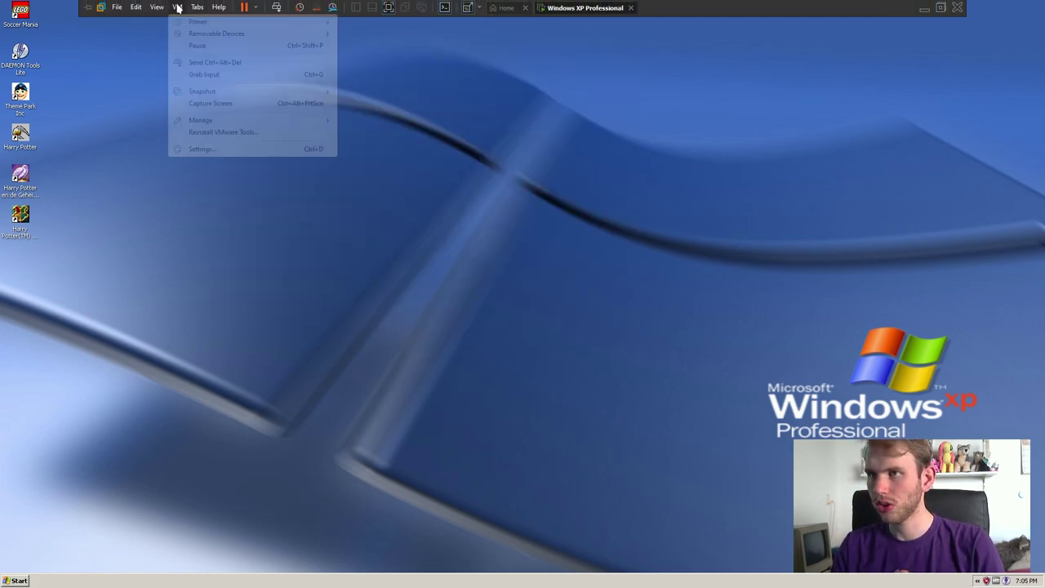
left_click(231, 149)
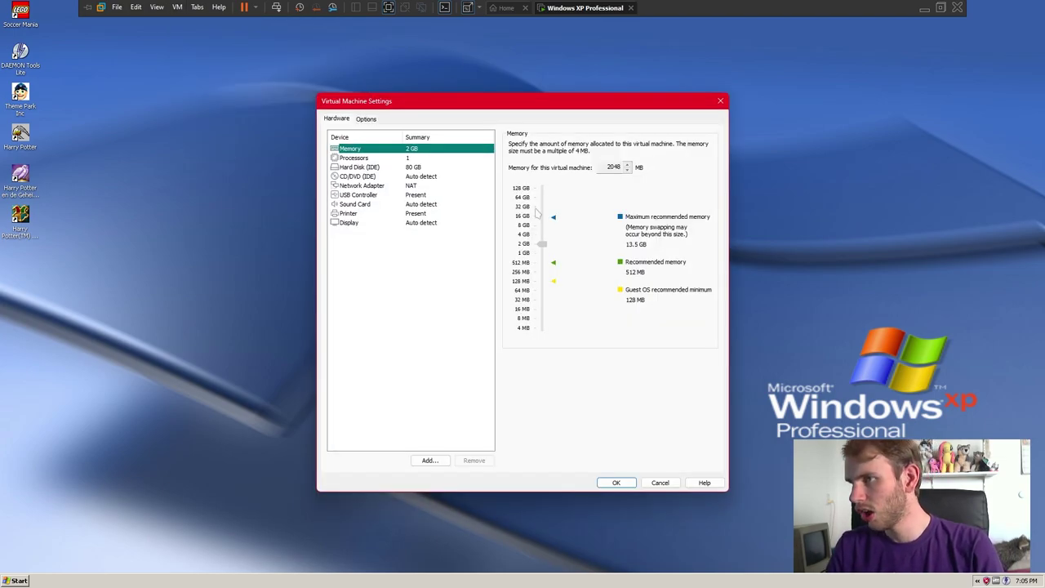
left_click(367, 120)
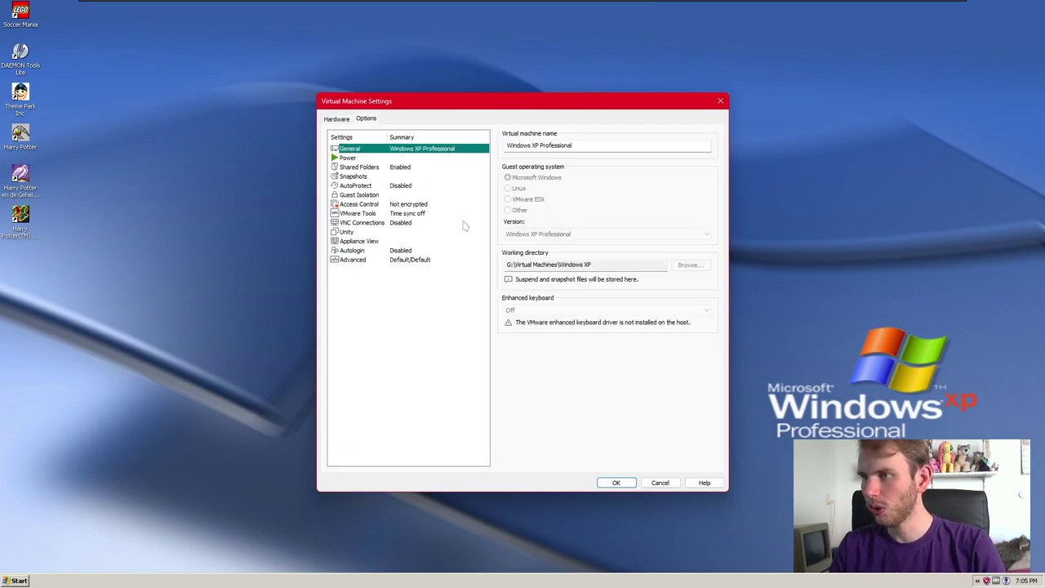
left_click(354, 168)
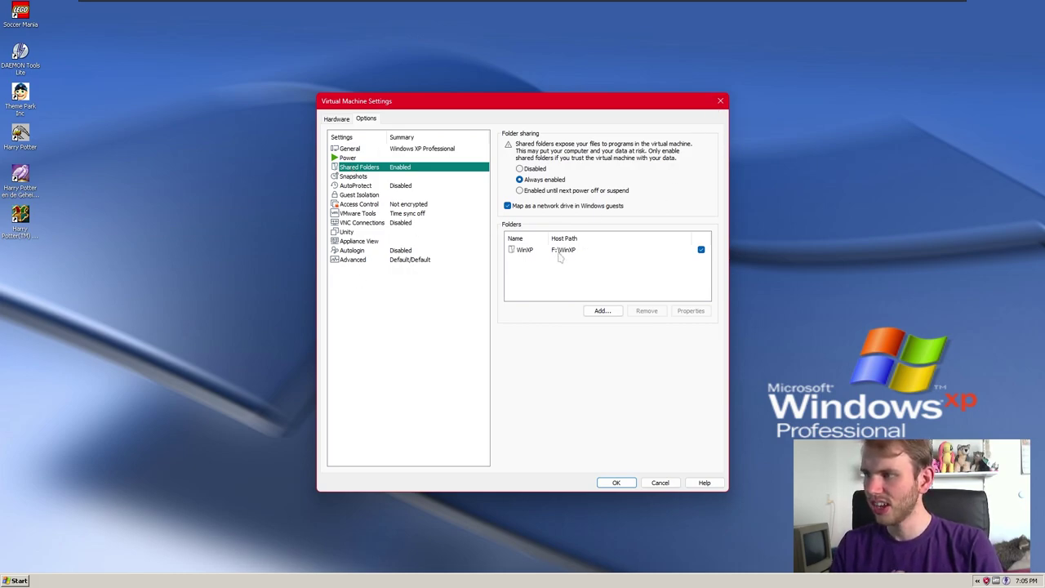
left_click(720, 101)
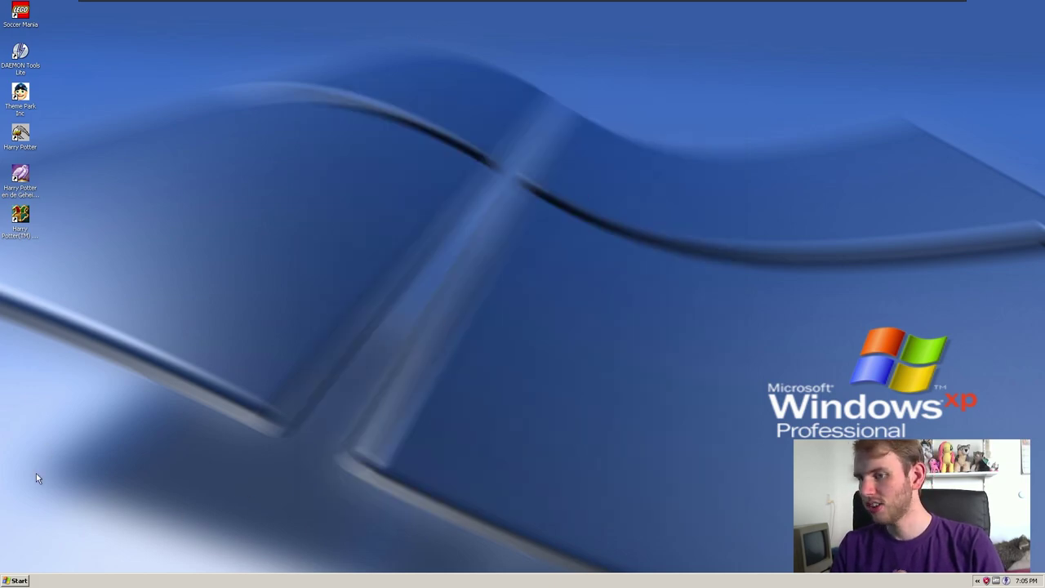
Open the WinXP folder on the shared network drive (Z:) and enlarge its window to view the game files.
key("super")
left_click(156, 428)
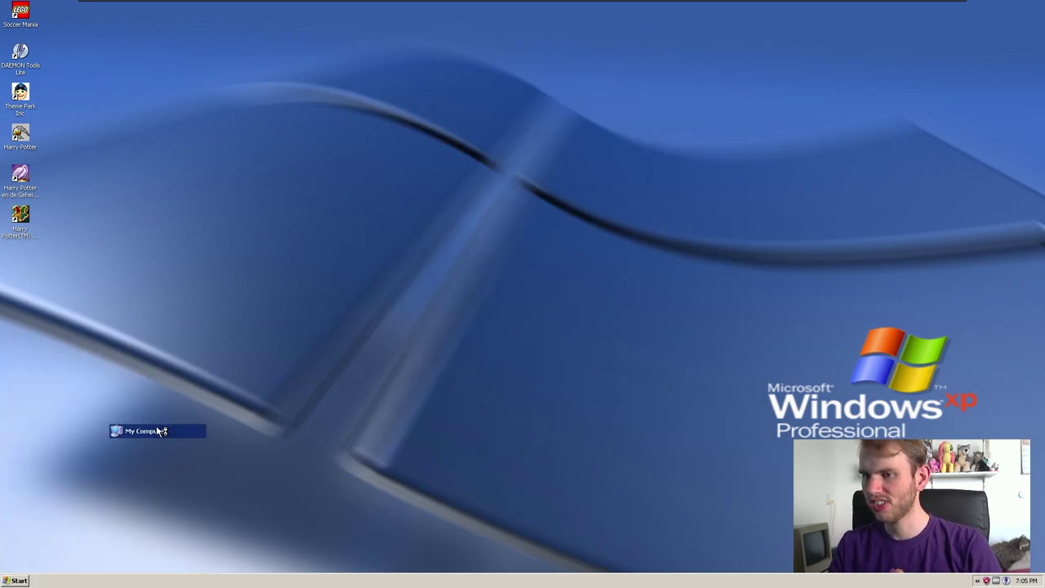
double_click(378, 301)
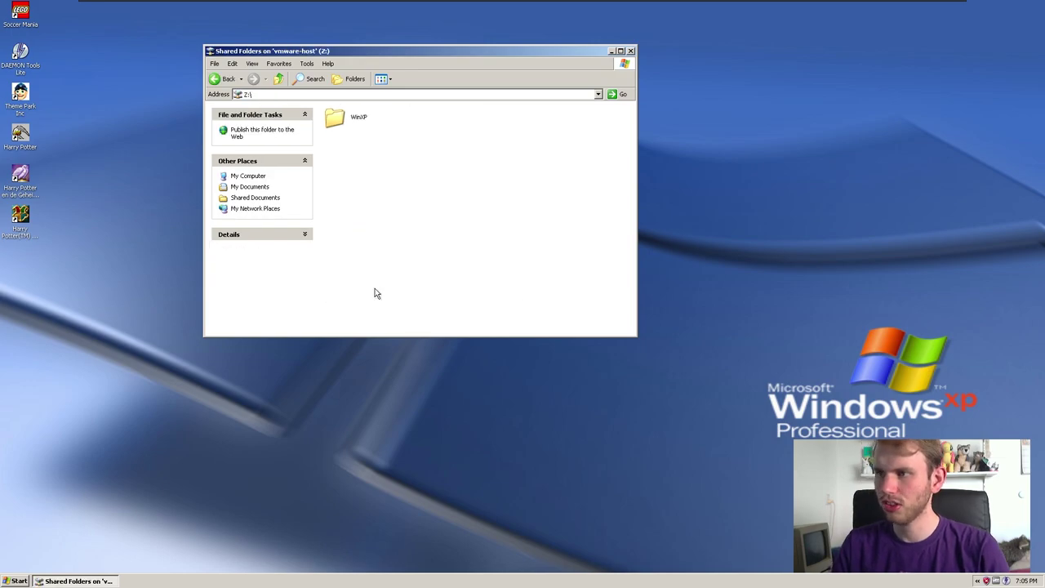
left_click(341, 122)
double_click(341, 122)
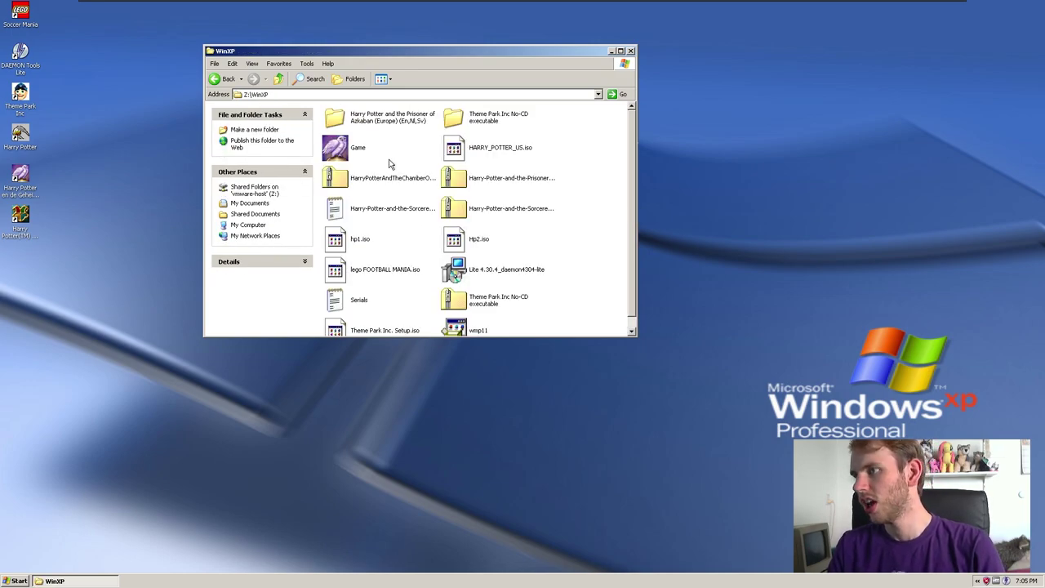
left_click_drag(502, 57, 436, 35)
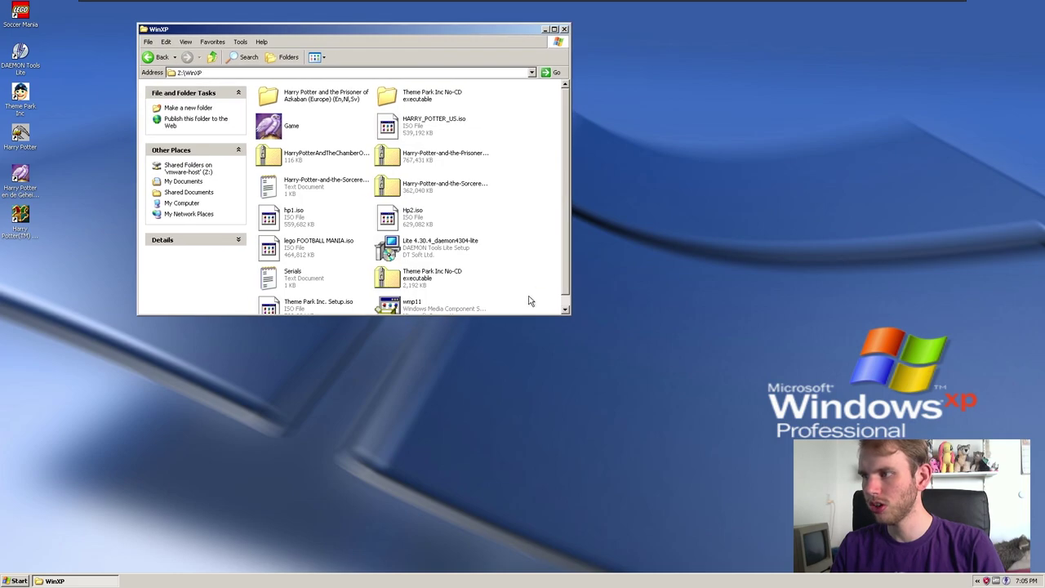
left_click_drag(578, 323, 663, 467)
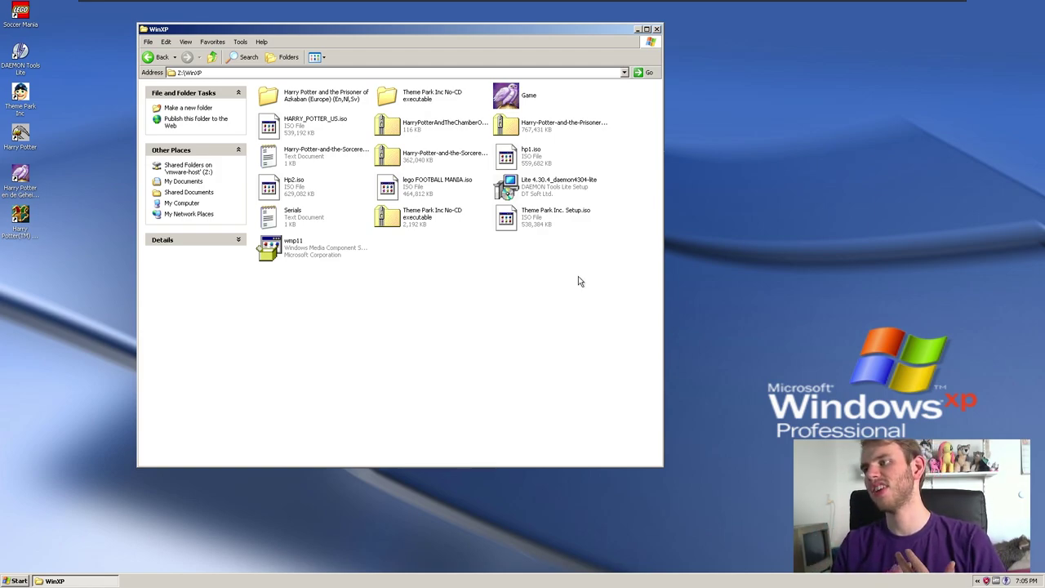
Minimize the folder window and mount the Harry Potter and the Prisoner of Azkaban .cue image on DAEMON Tools virtual drive E:.
left_click(638, 29)
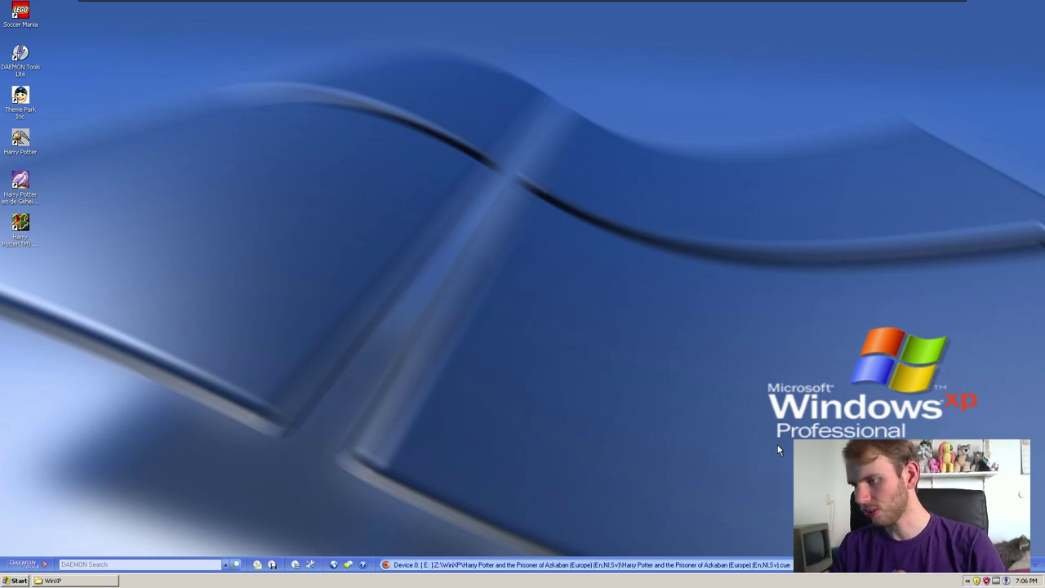
left_click(691, 570)
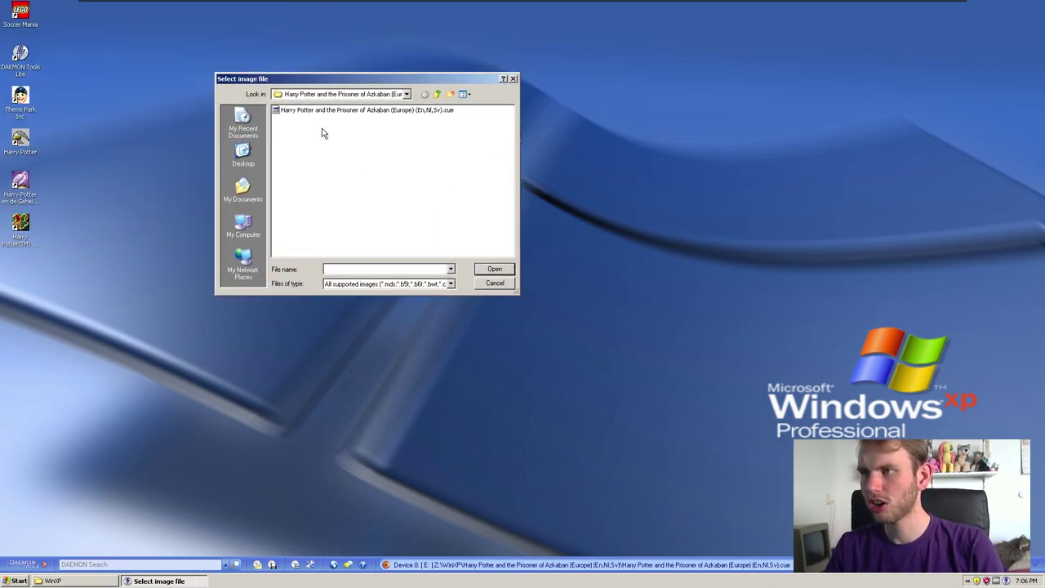
double_click(439, 111)
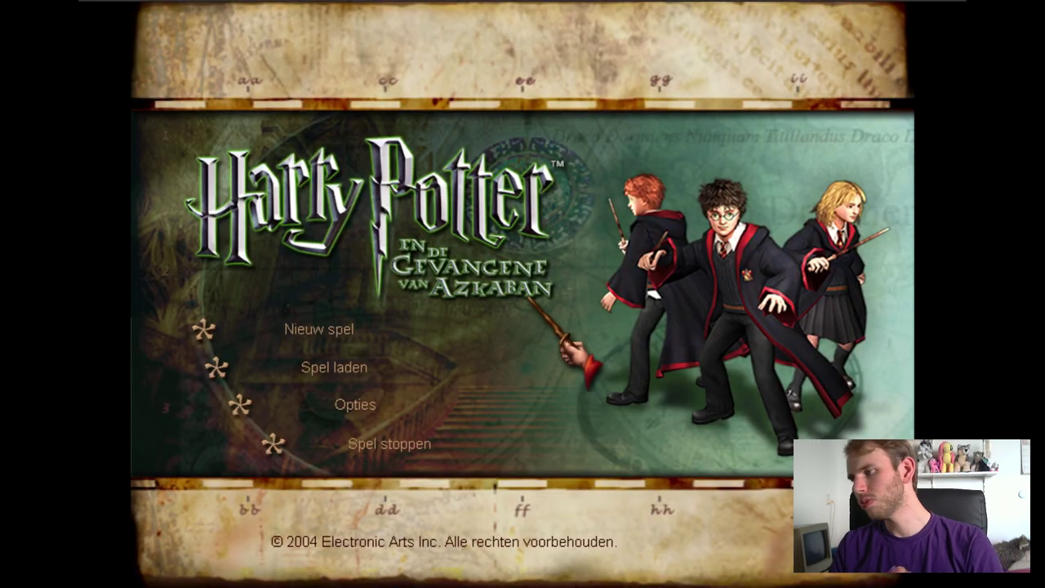
Load a saved game in Harry Potter en de Gevangene van Azkaban, return to its main menu and quit the game.
left_click(337, 369)
left_click(329, 213)
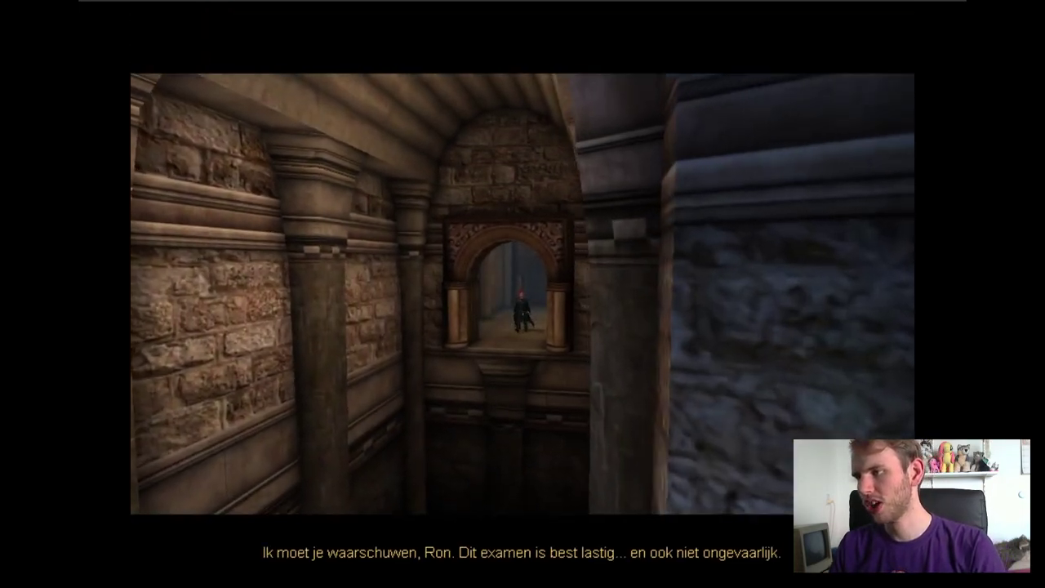
key("Escape")
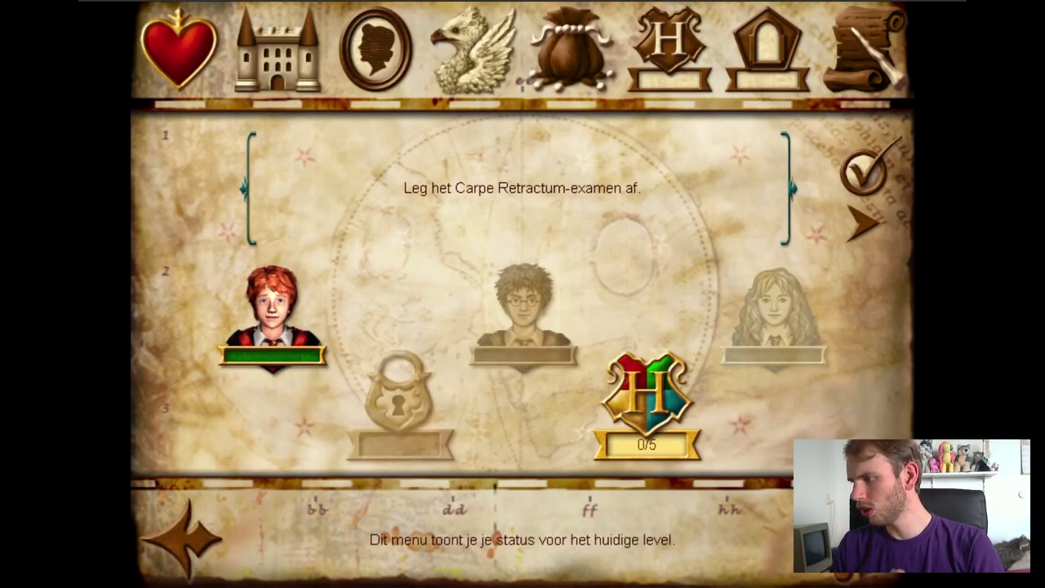
key("Escape")
left_click(520, 347)
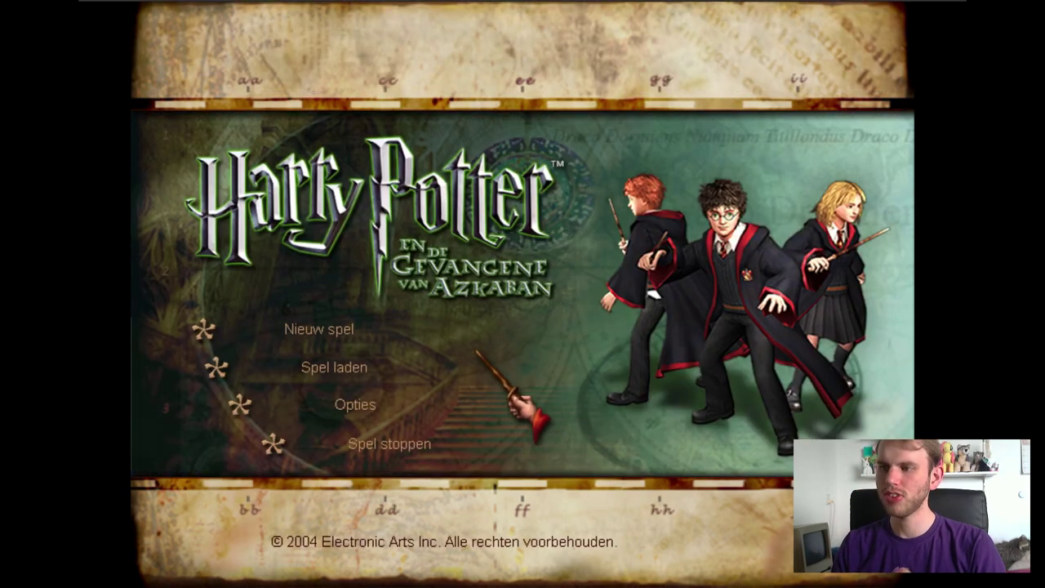
left_click(415, 447)
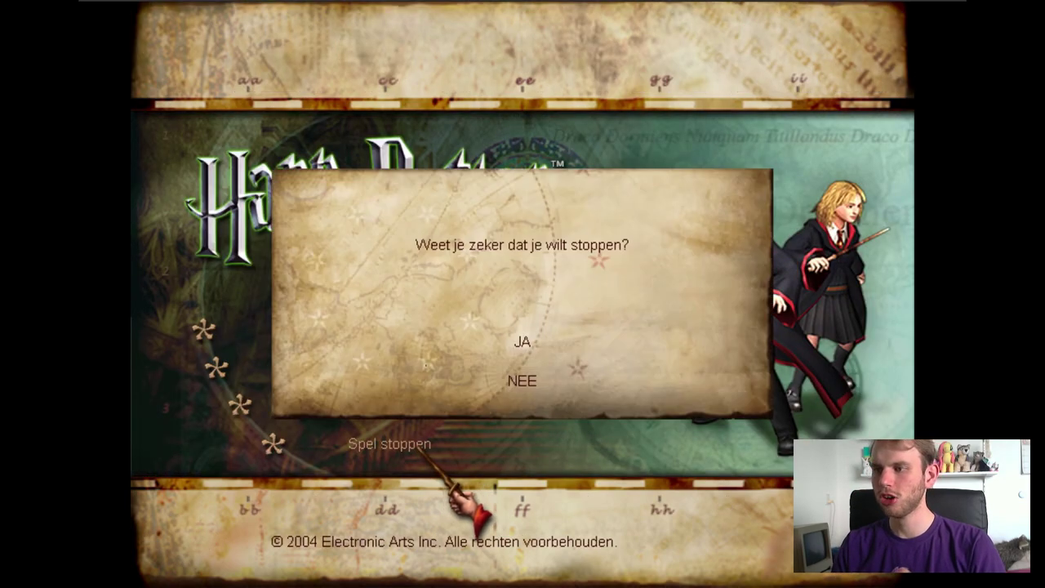
left_click(493, 348)
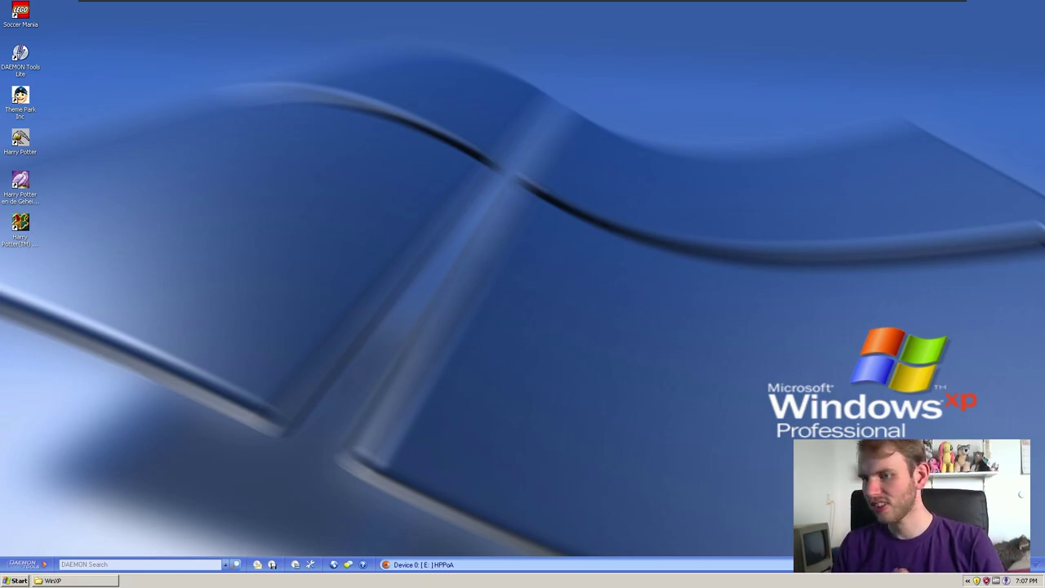
Bring back the minimized WinXP folder window and close it.
left_click(80, 581)
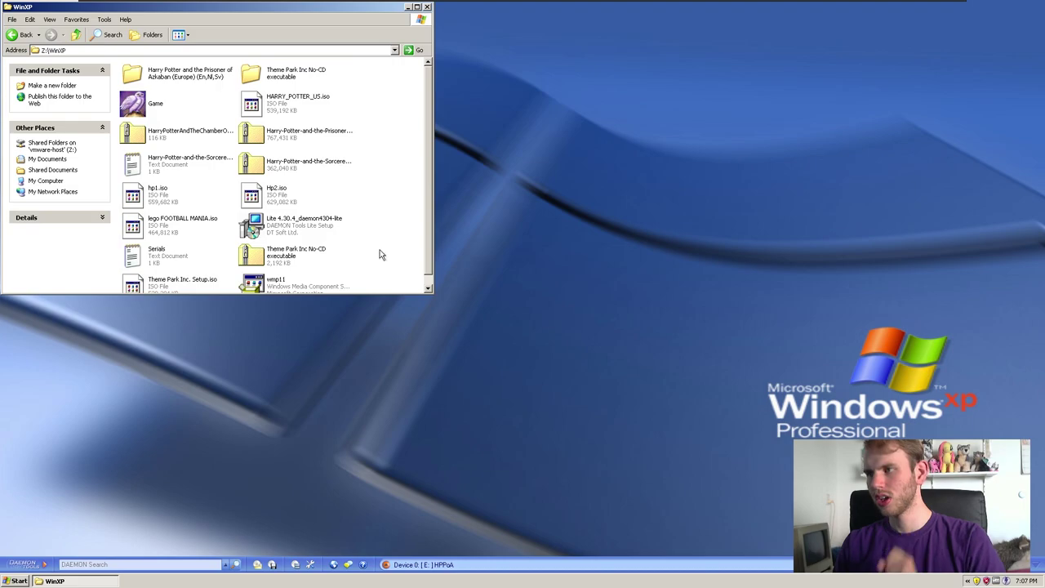
left_click(432, 10)
key("alt+F4")
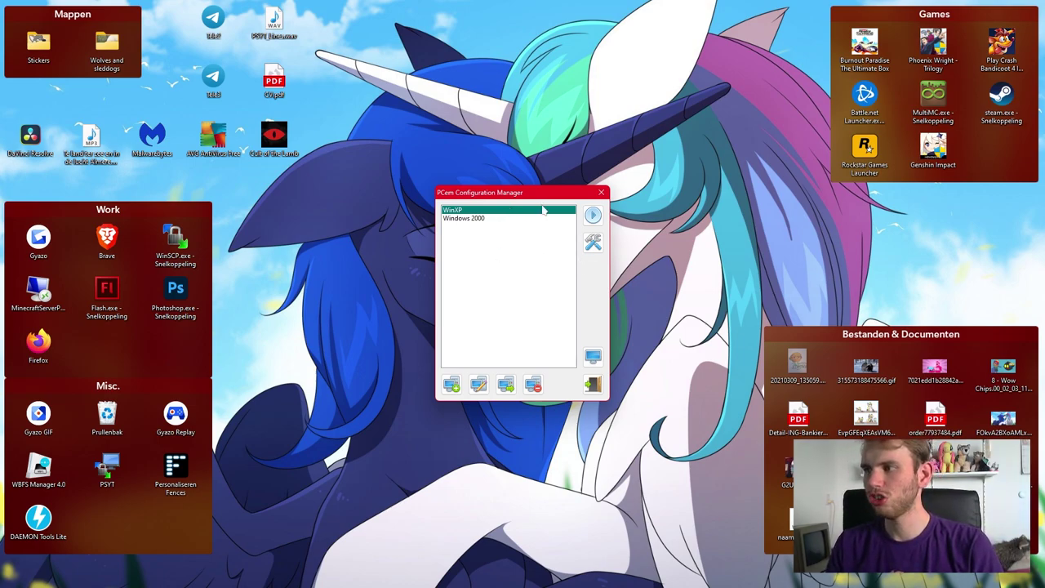
Switch to PCem and examine the Windows 2000 machine's hardware, video and sound configuration, leaving it without changes.
left_click(479, 217)
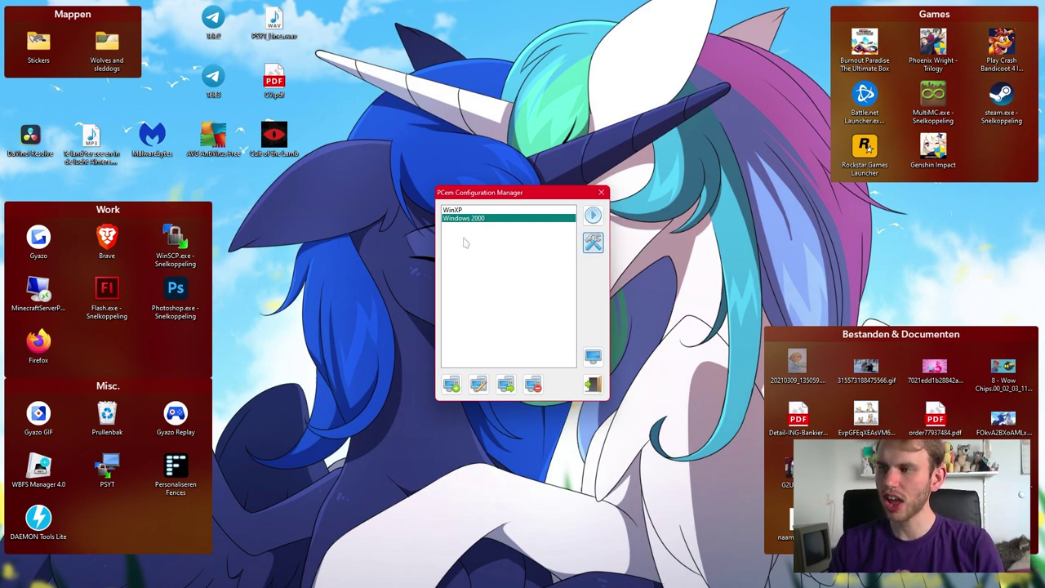
left_click(593, 242)
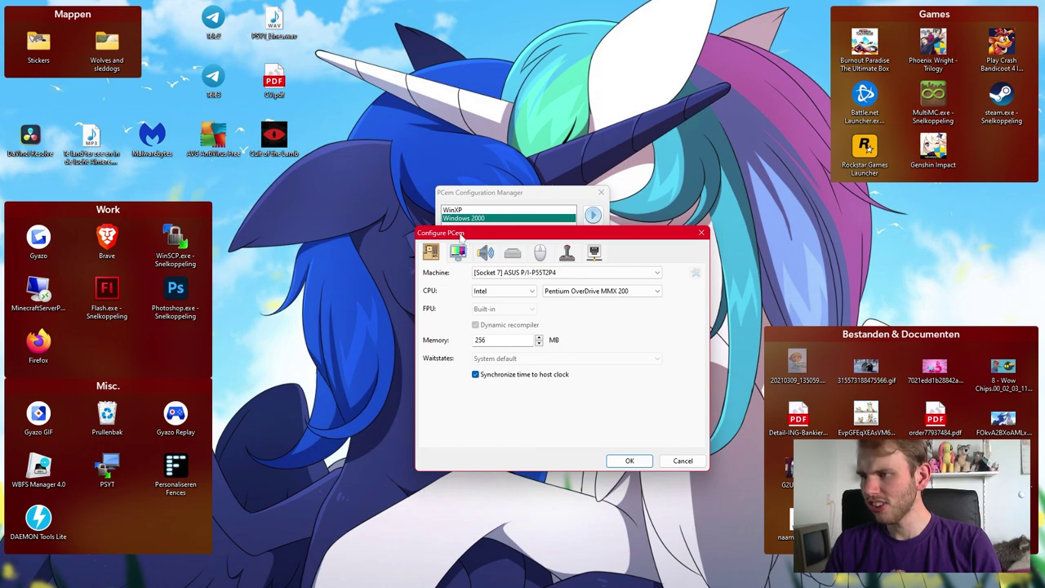
left_click_drag(459, 234, 327, 118)
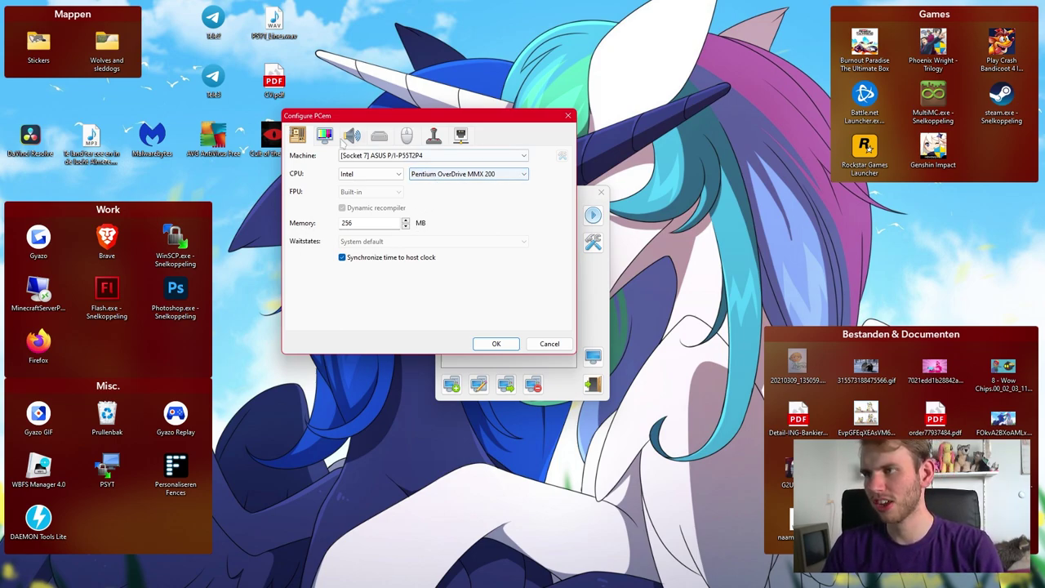
left_click(329, 136)
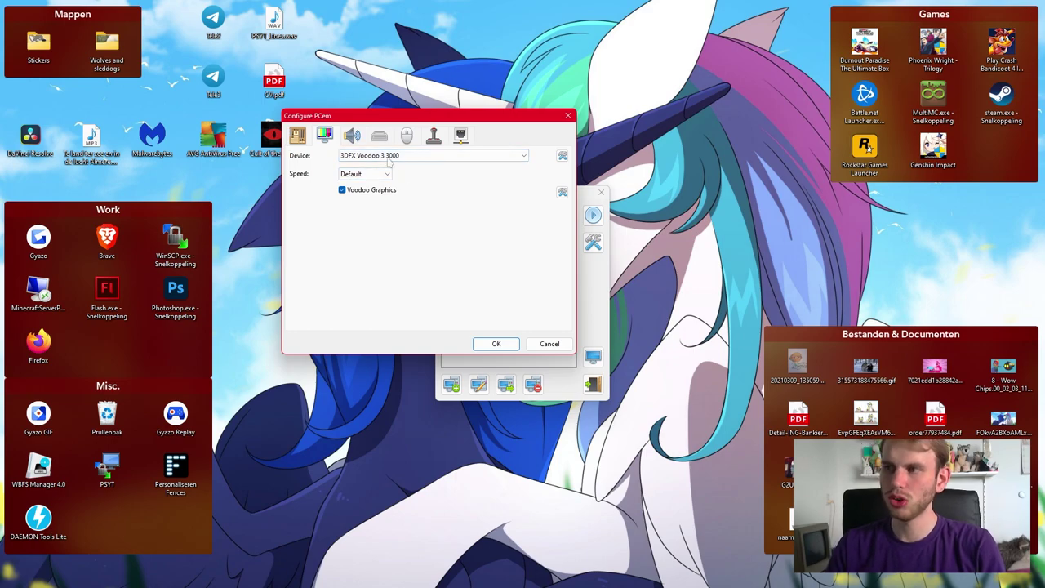
left_click(352, 136)
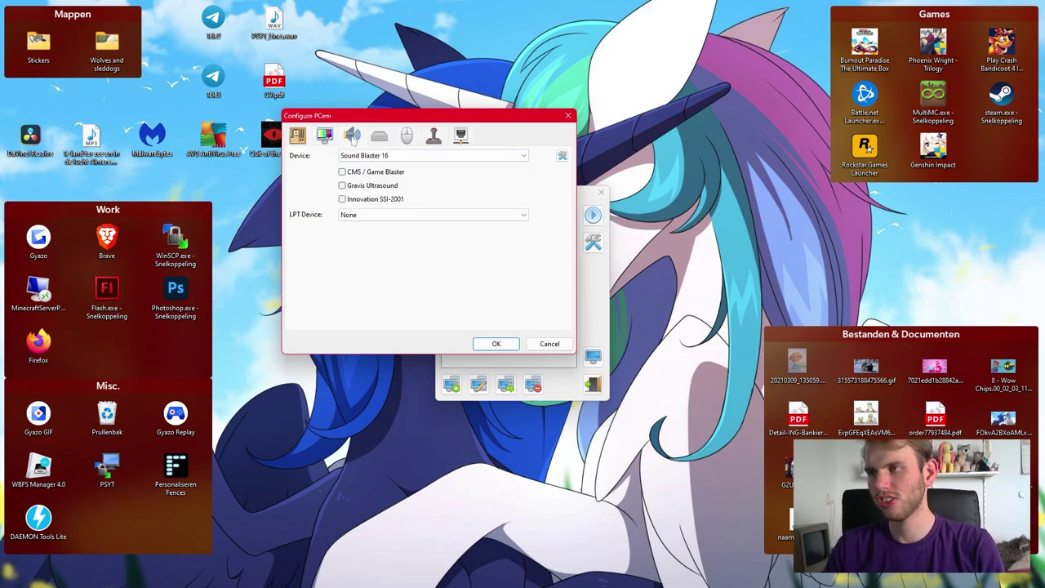
left_click(568, 115)
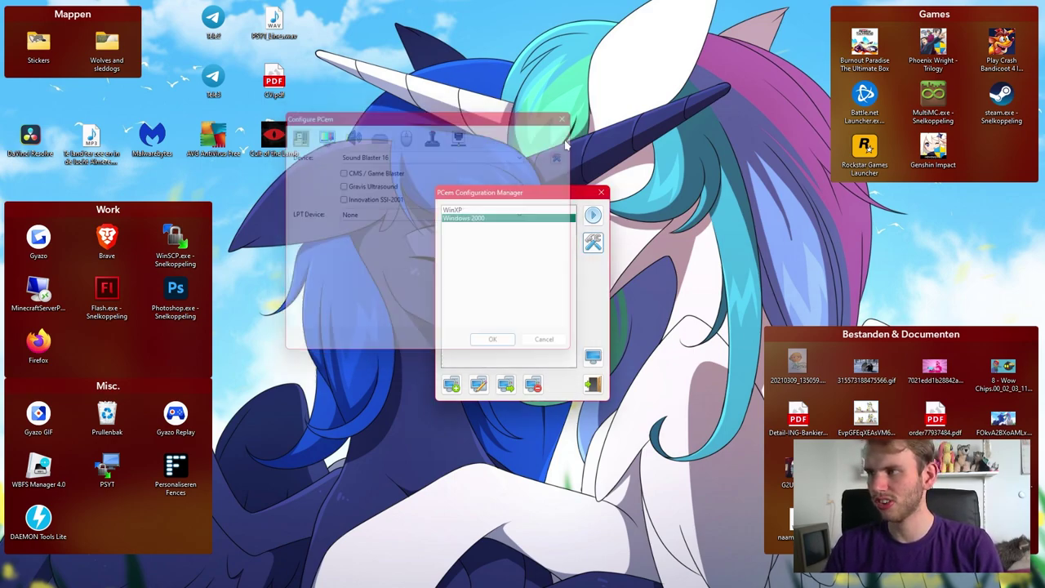
Start the Windows 2000 machine in PCem and maximize its window.
left_click(593, 215)
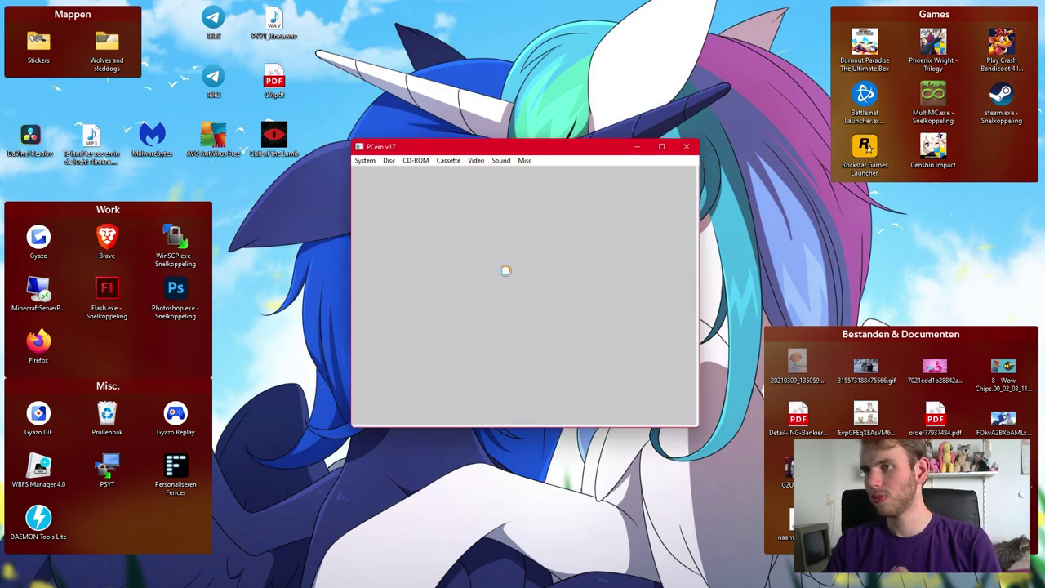
double_click(515, 147)
left_click(515, 147)
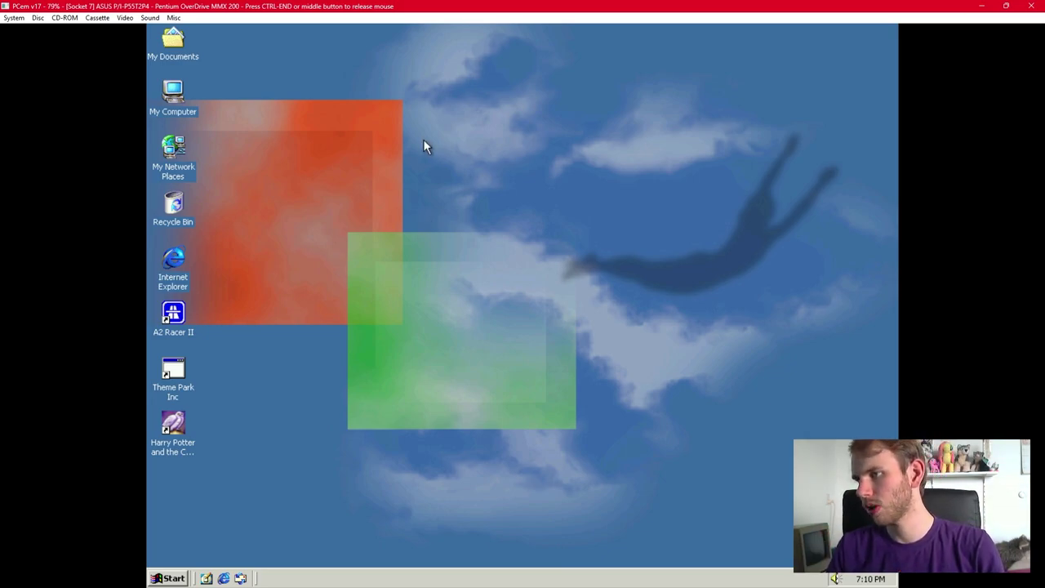
View the System Properties of the emulated Windows 2000 computer, and close them.
right_click(174, 90)
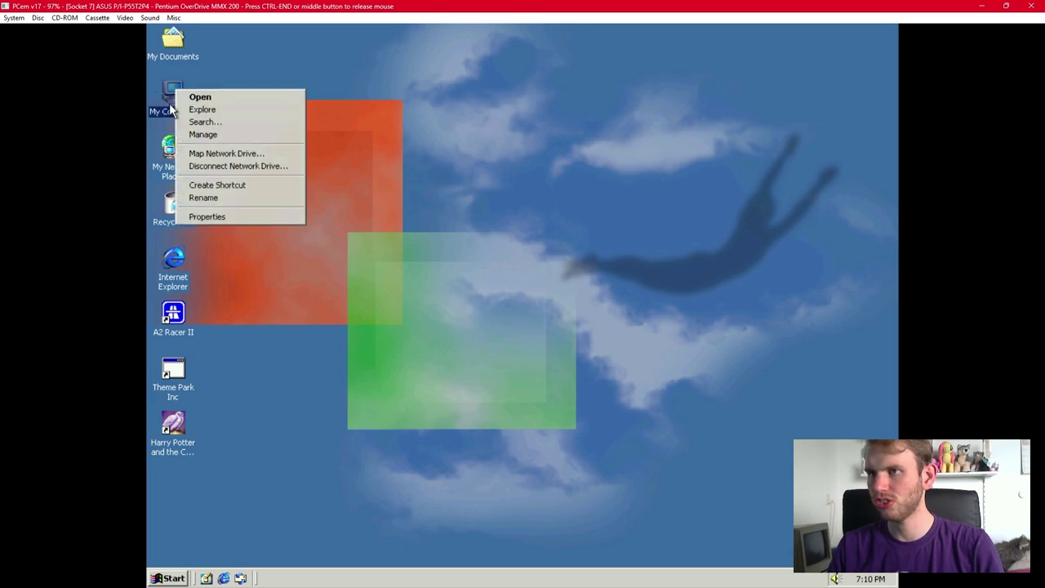
left_click(220, 217)
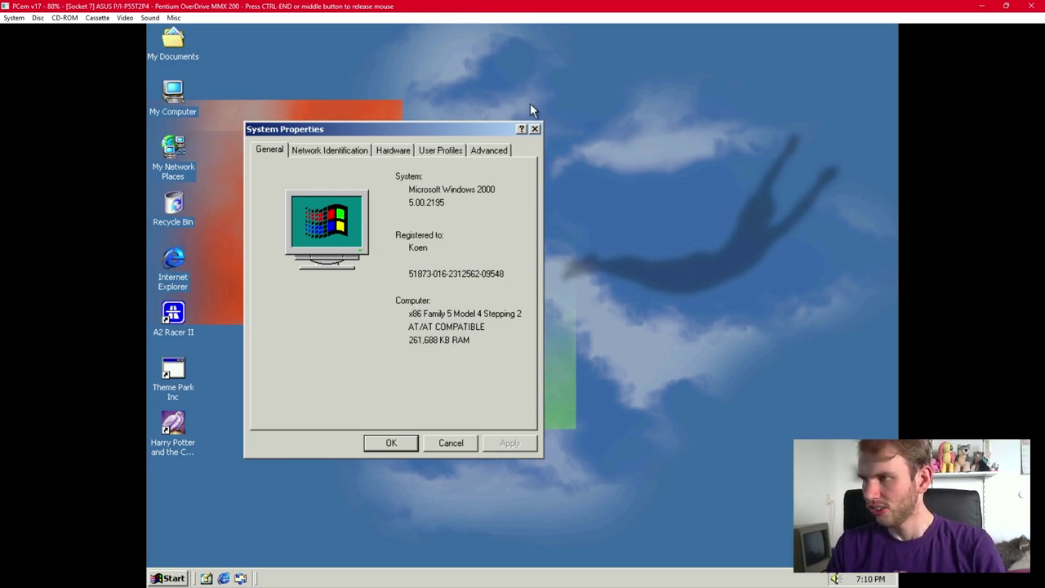
left_click(535, 130)
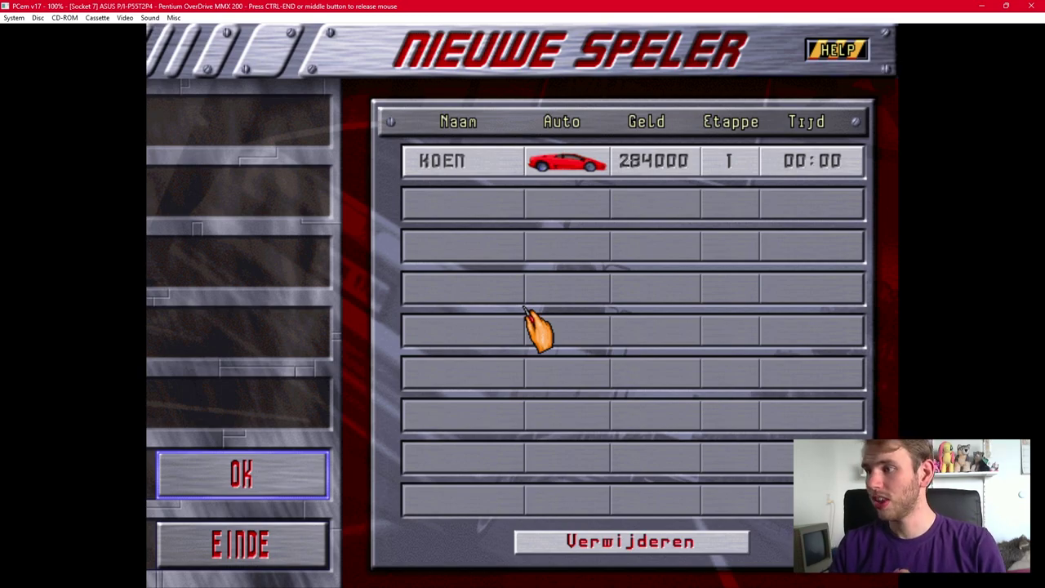
Continue A2 Racer II with the saved player and accelerate the red car from the start line past the opponents.
left_click(267, 462)
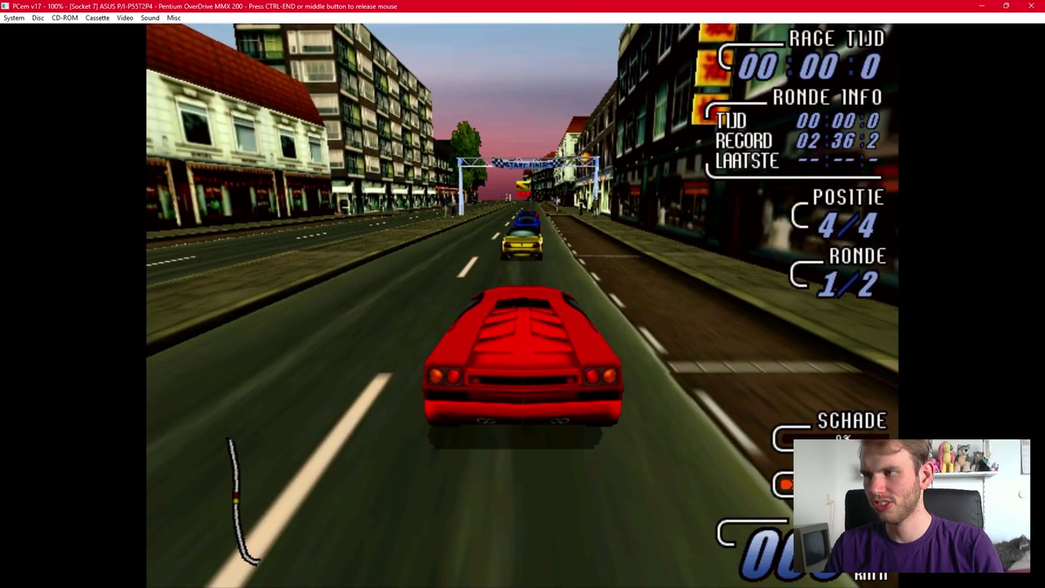
key("Up")
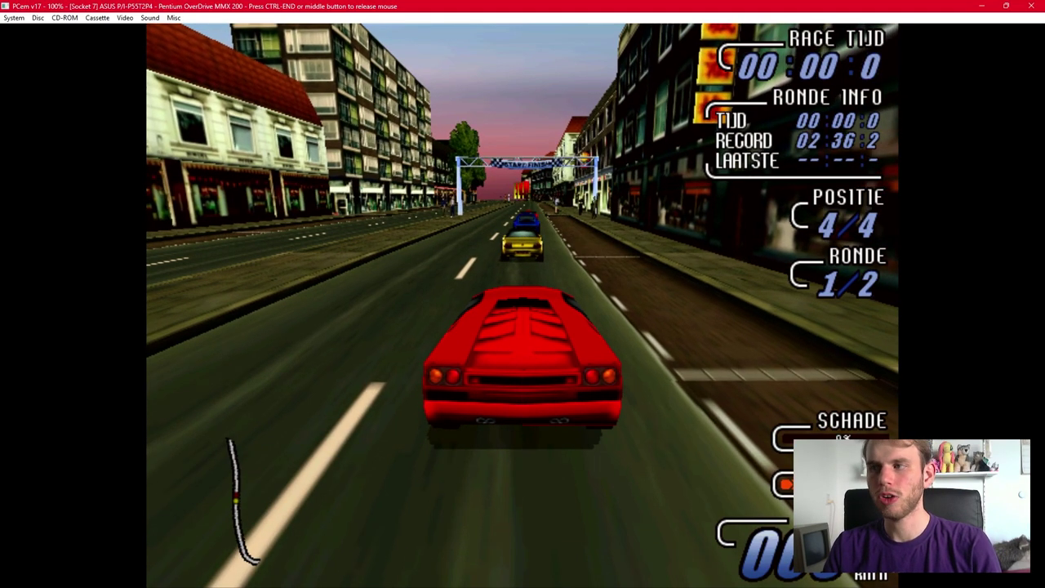
key("Up")
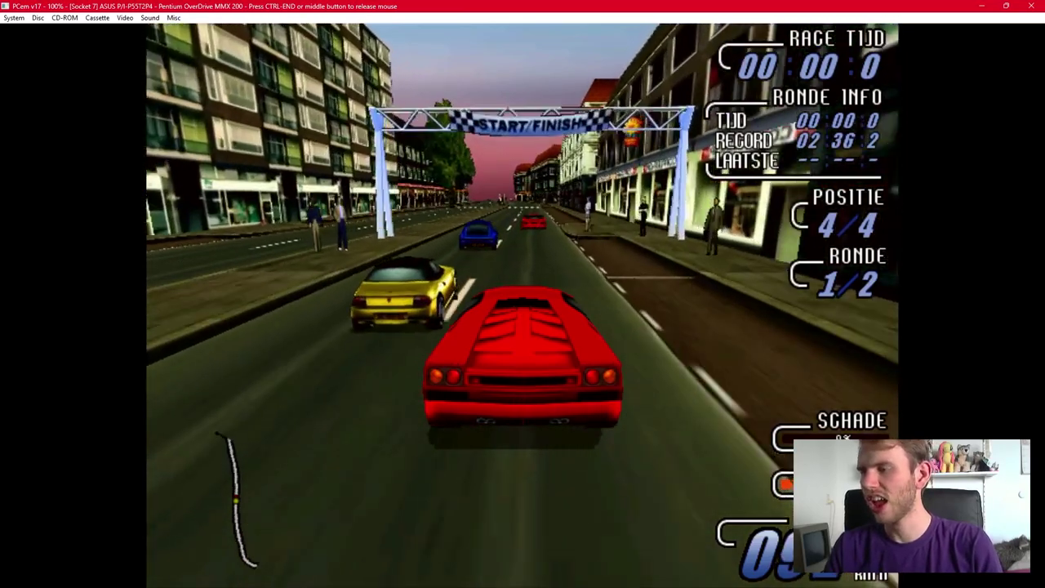
key("Up")
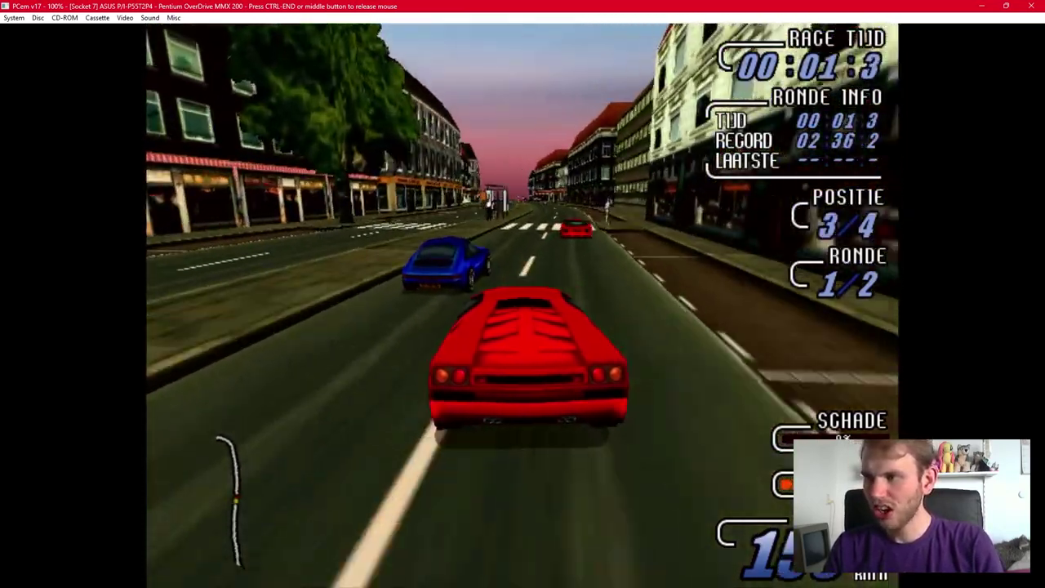
key("Up")
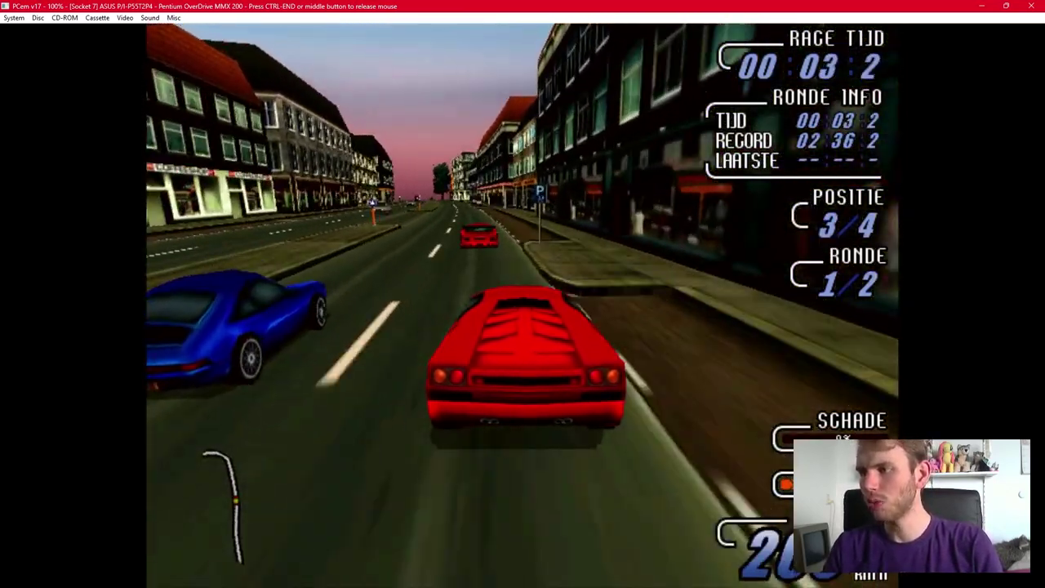
key("Up")
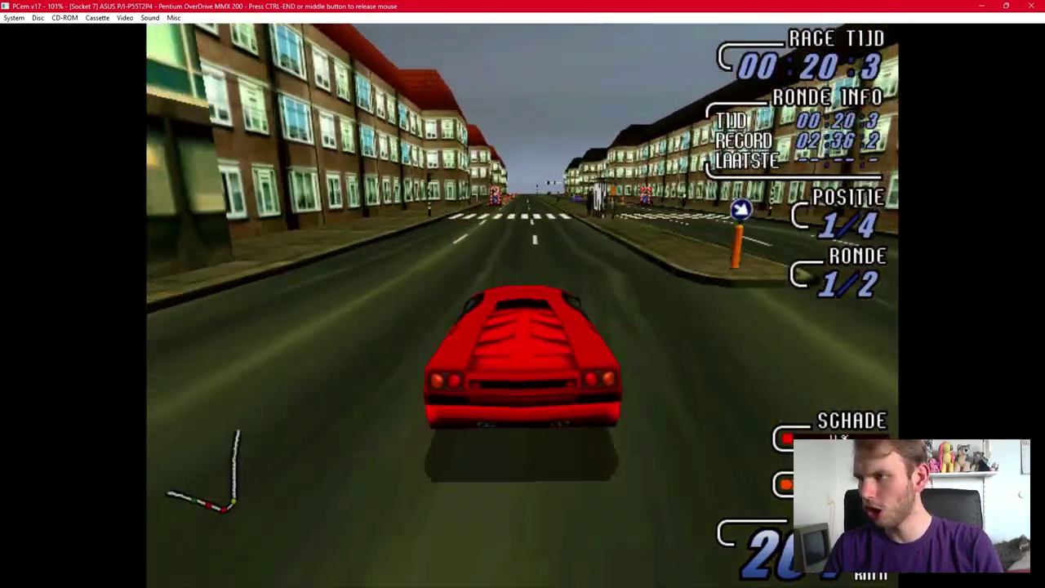
Steer the red car around the roadworks barriers and back along the road during the first lap.
key("Right")
key("Left")
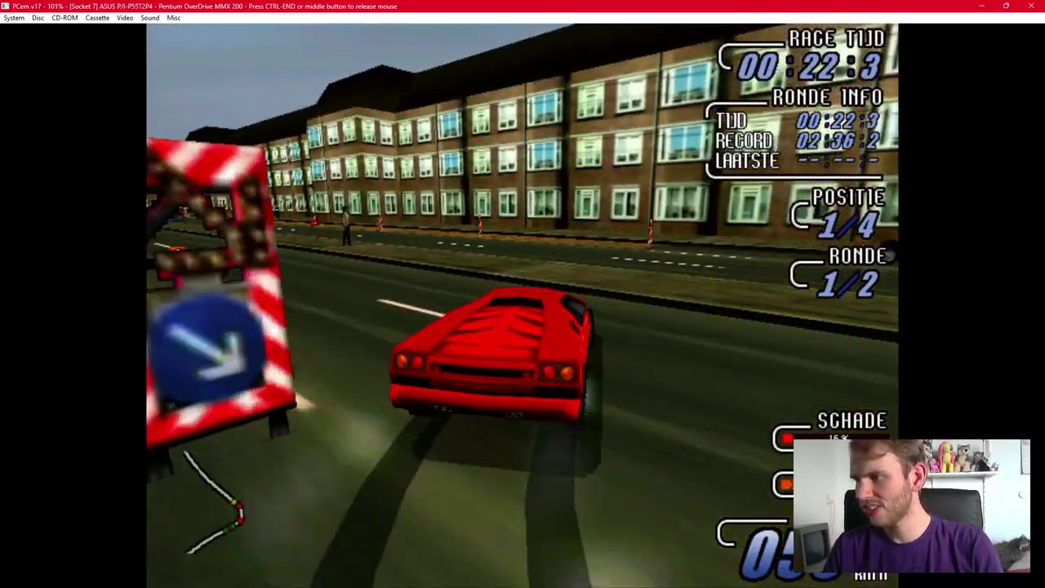
key("Left")
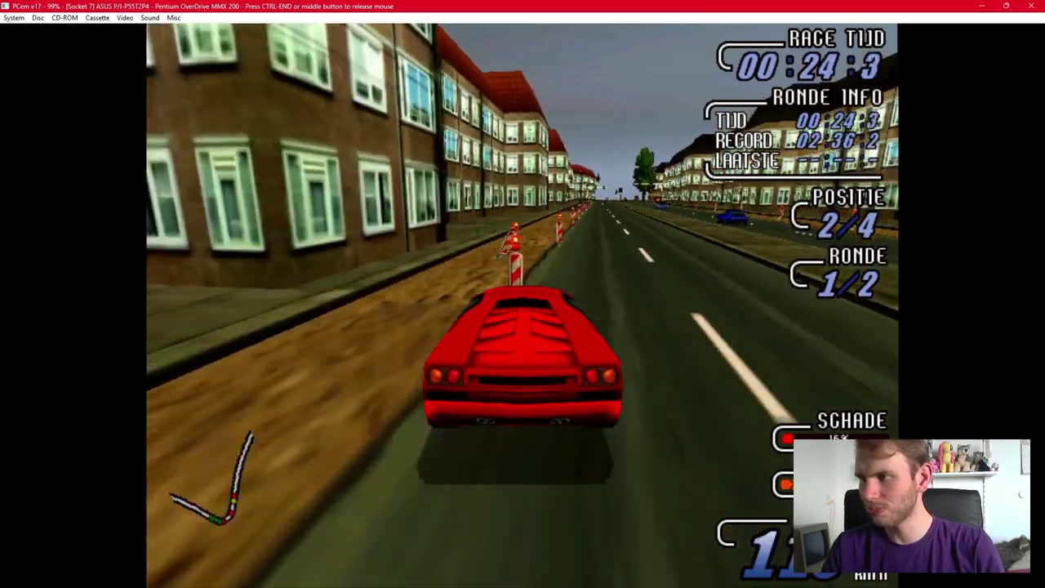
key("Right")
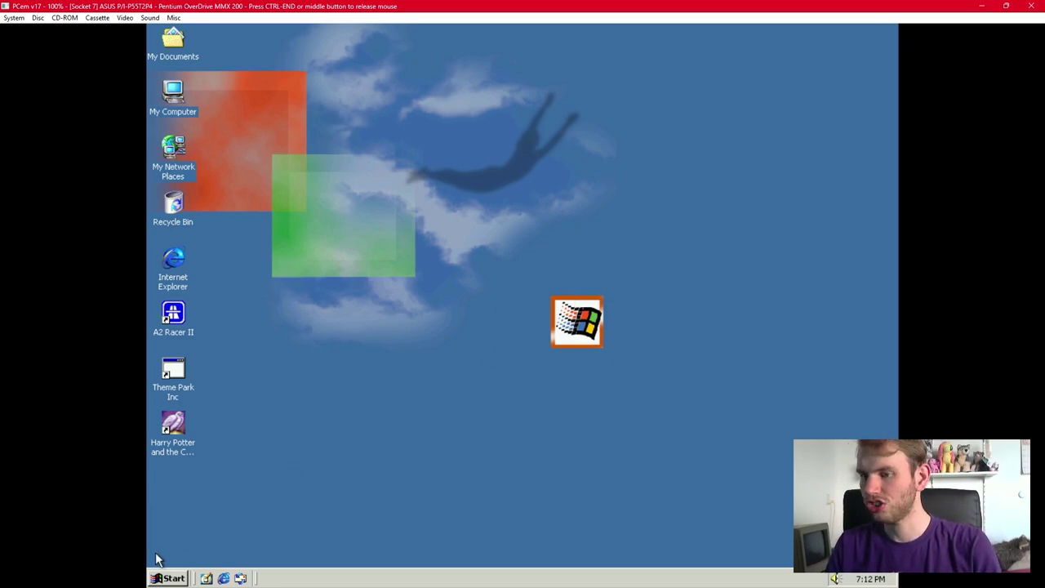
Shut down the emulated Windows 2000 computer.
left_click(162, 578)
left_click(214, 557)
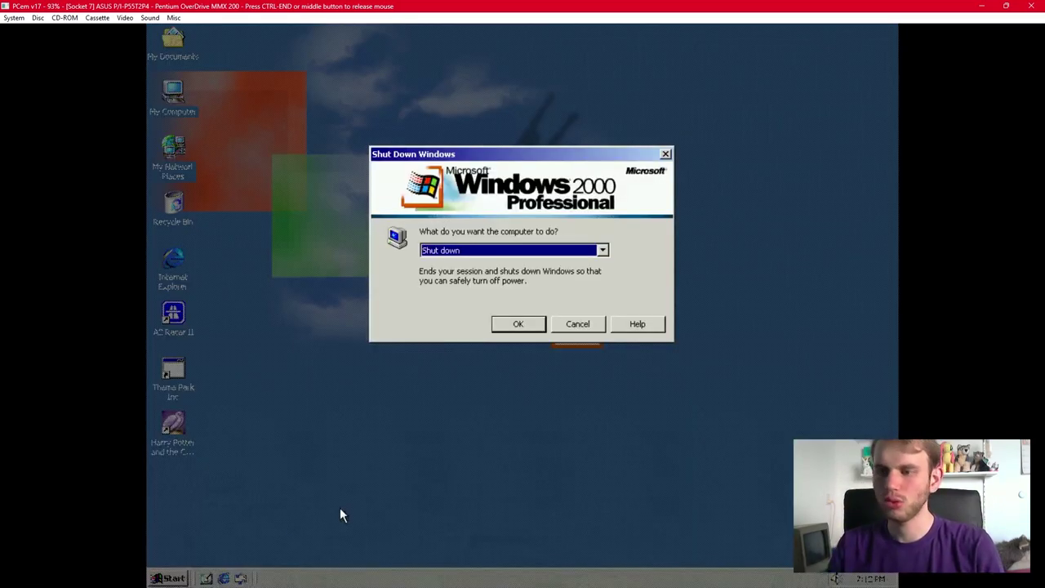
left_click(518, 324)
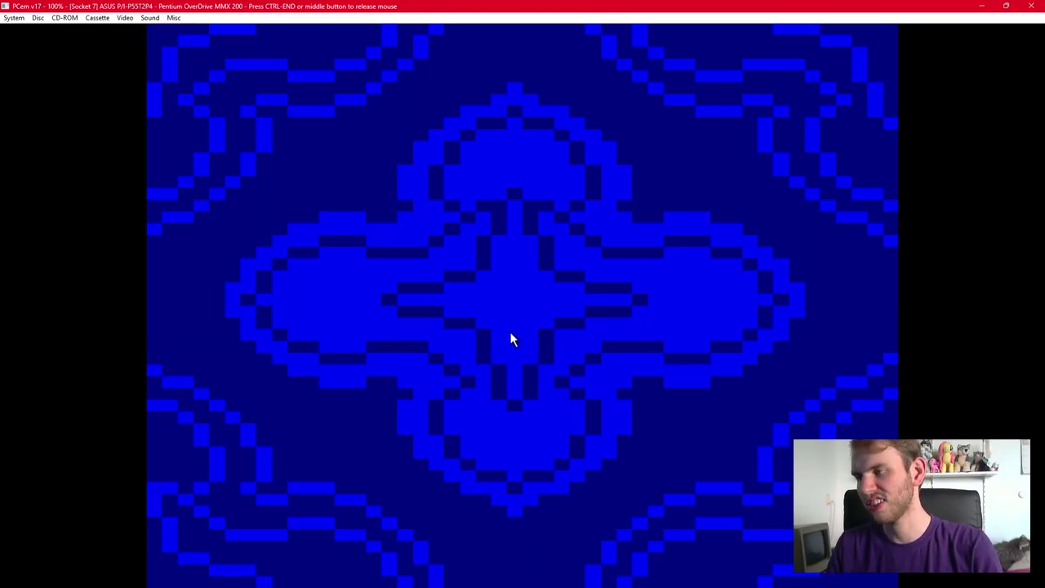